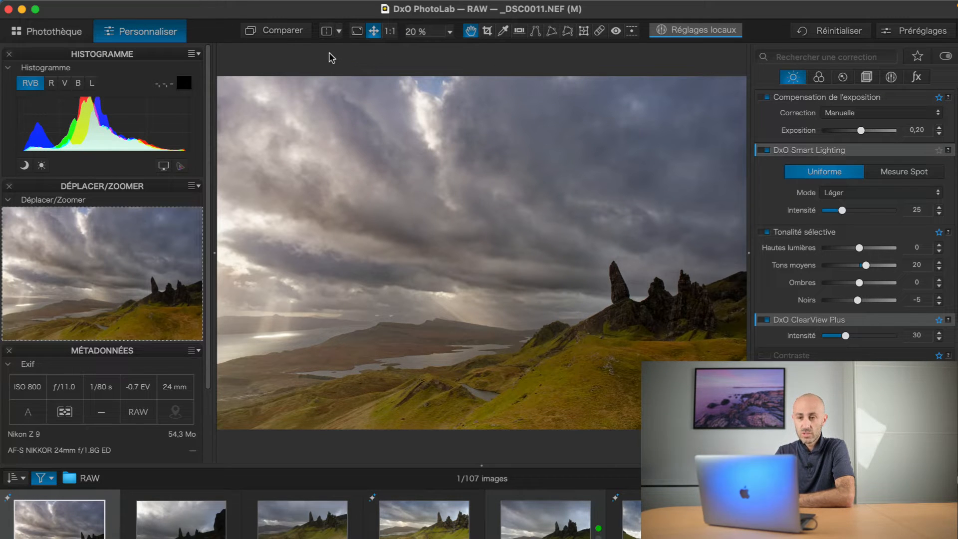
Step: Compare the landscape photo with its uncorrected version and return to the corrected preview
left_click(294, 37)
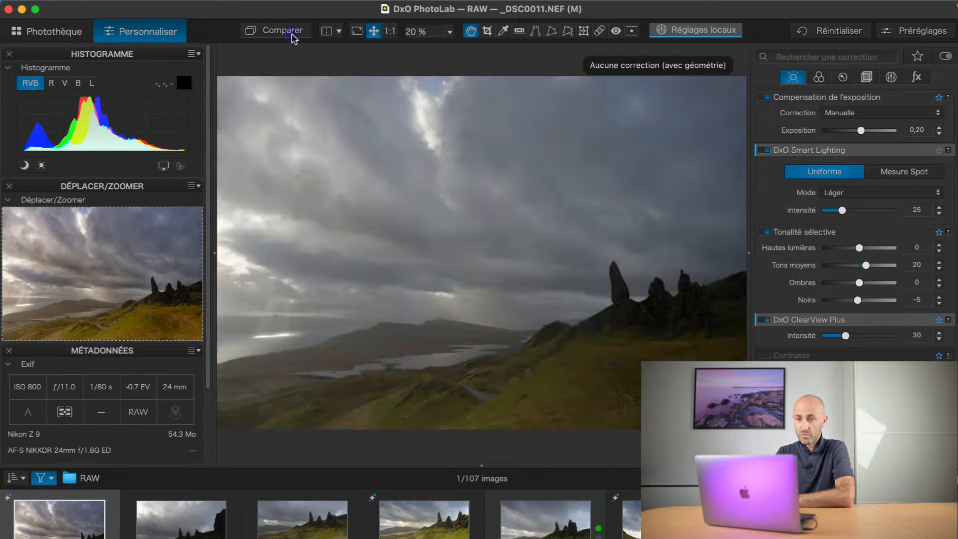
left_click(293, 38)
left_click(294, 38)
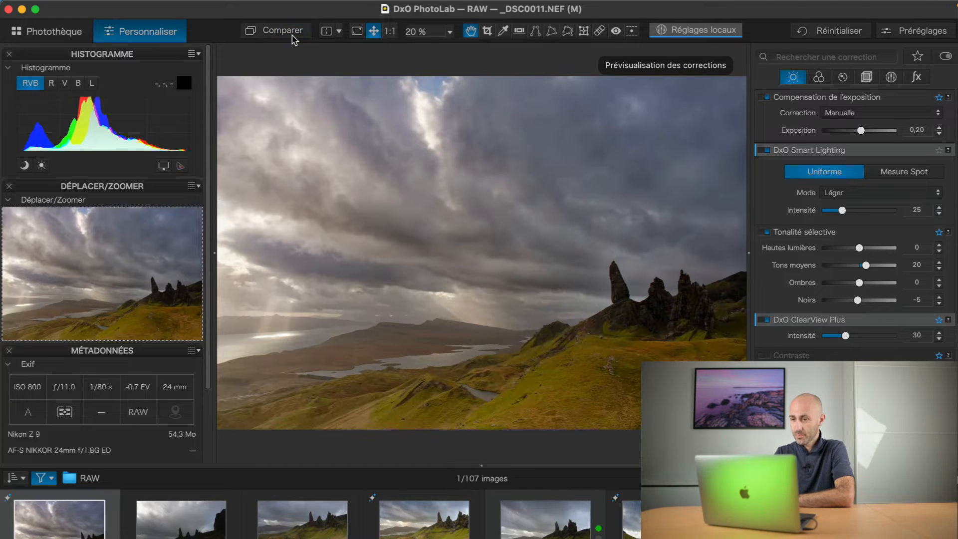
Step: Try warping the photo with ReShape on a 4 × 4 grid, shifting points near the rock spire, the hills and the central sky
left_click(582, 33)
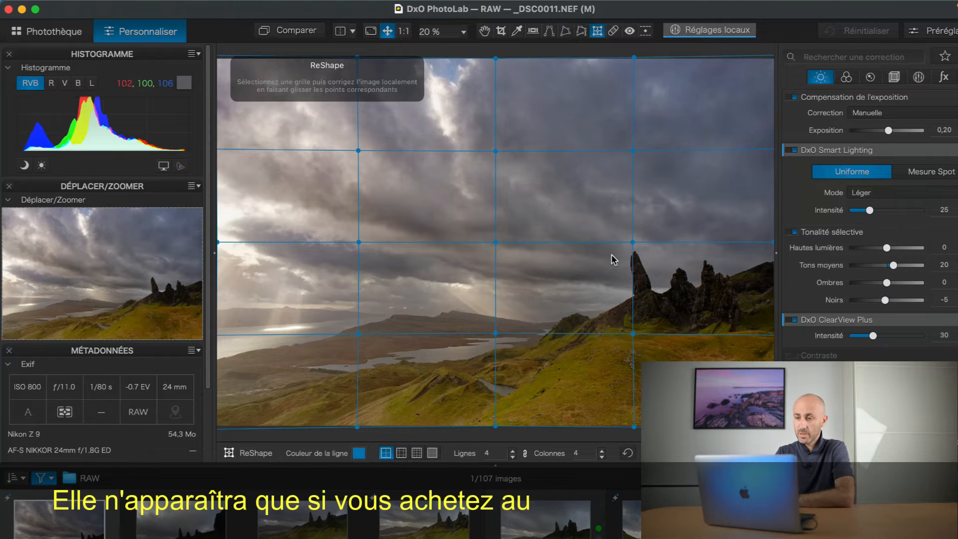
left_click_drag(632, 242, 616, 245)
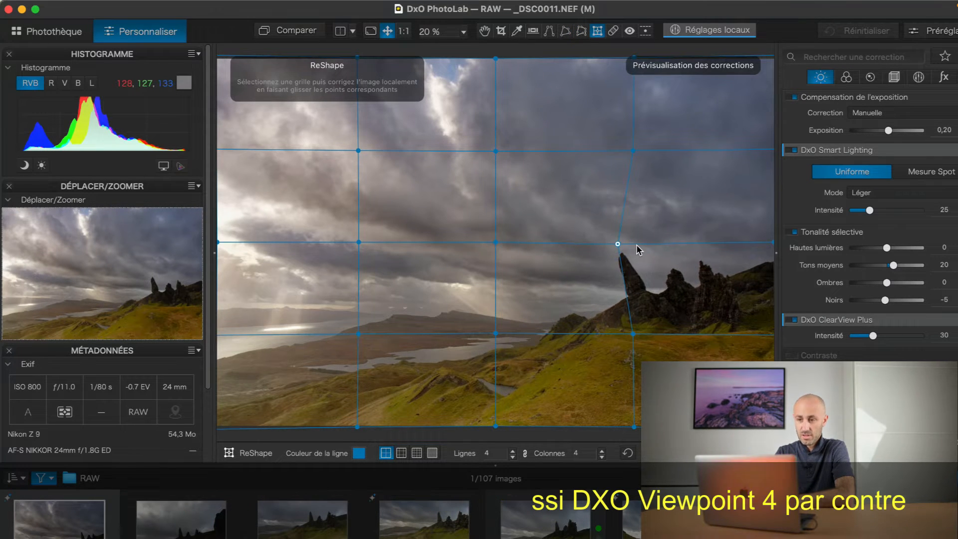
left_click_drag(494, 335, 514, 336)
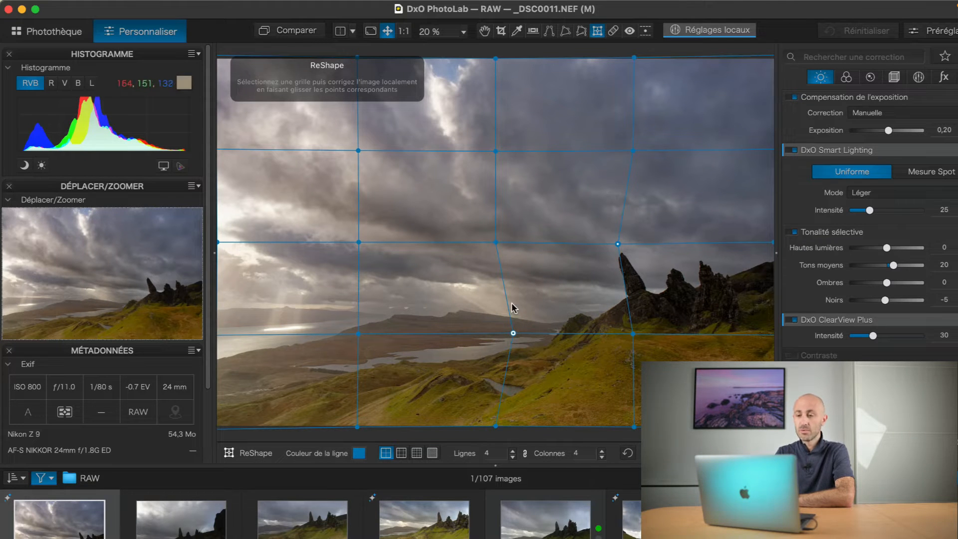
left_click_drag(496, 244, 499, 270)
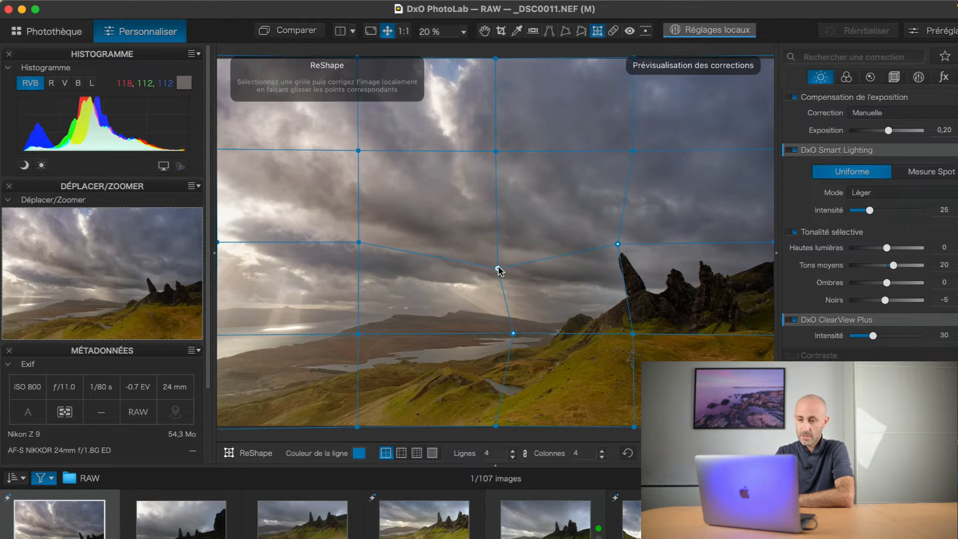
left_click_drag(359, 335, 363, 321)
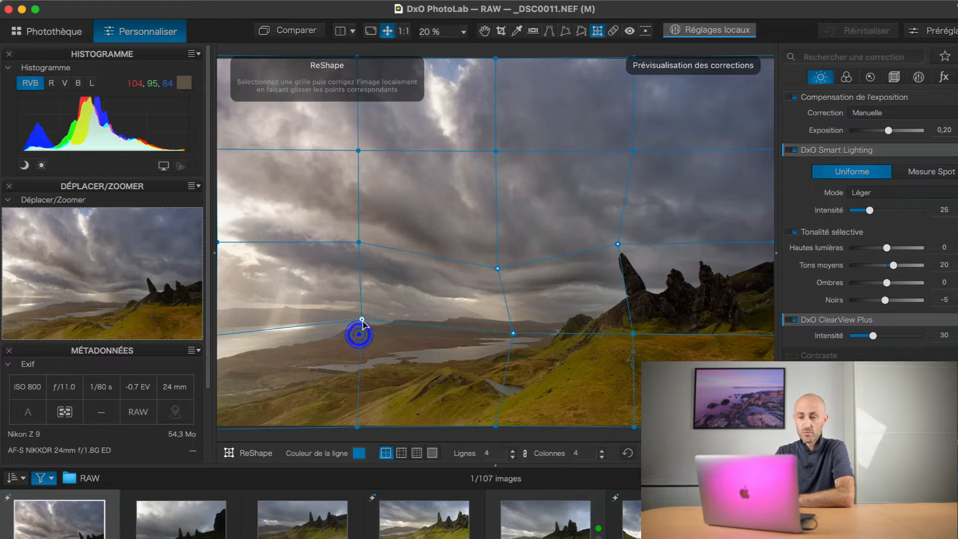
left_click(363, 321)
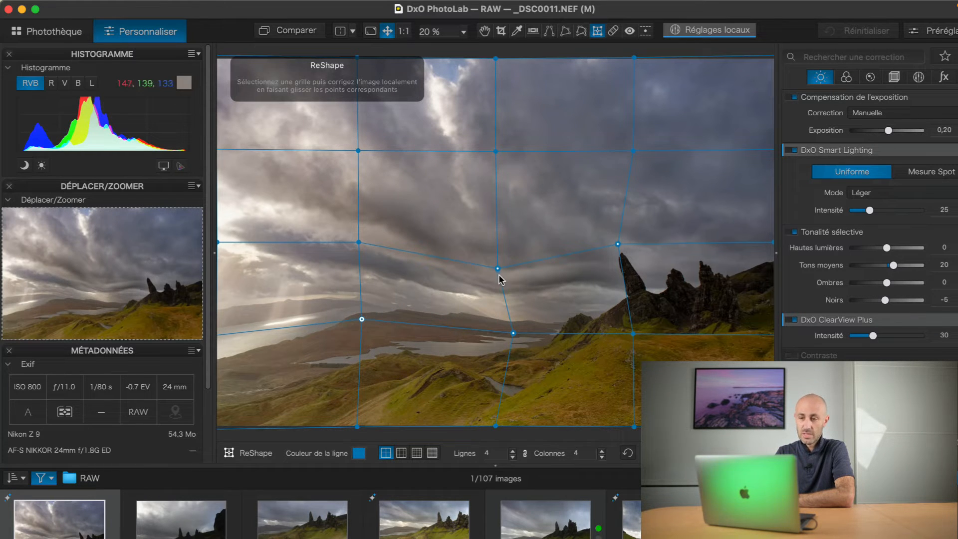
left_click_drag(497, 269, 501, 260)
left_click(501, 259)
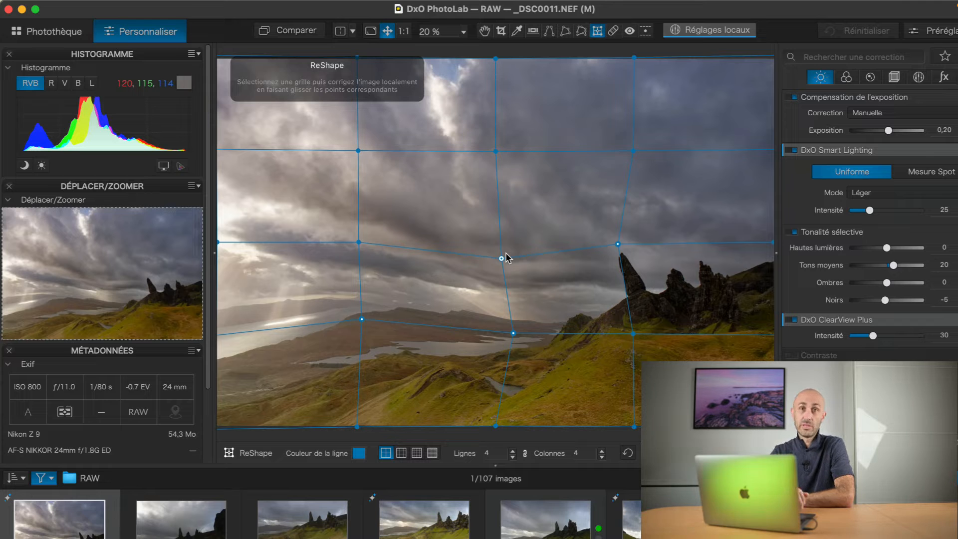
Step: Try a finer ReShape grid of 8 × 8 and then 16 × 16, shifting one point in the central clouds
left_click(399, 454)
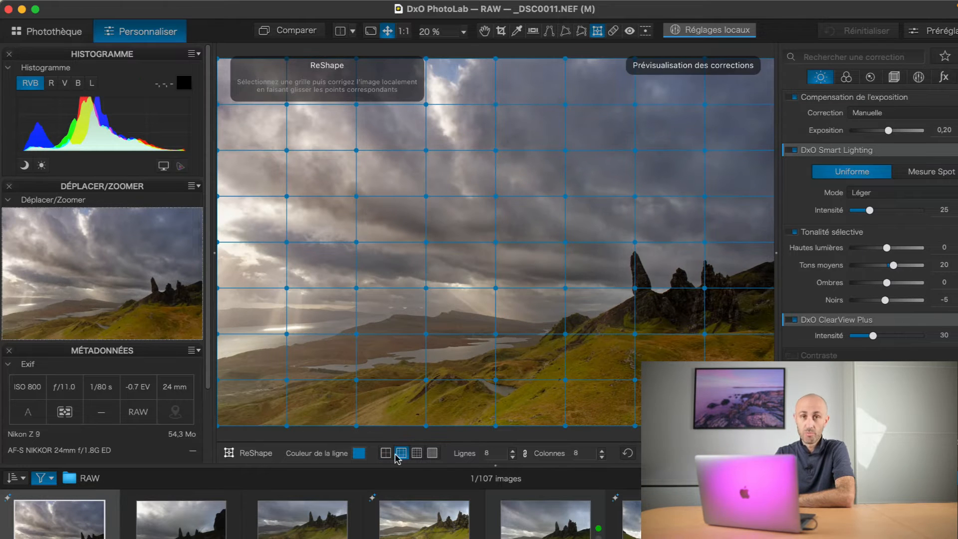
left_click(416, 453)
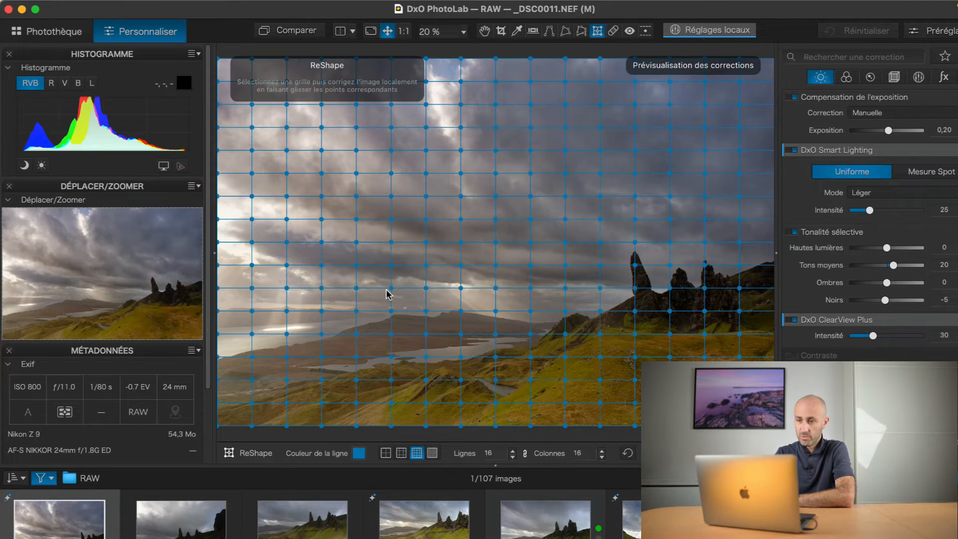
left_click_drag(475, 234, 476, 235)
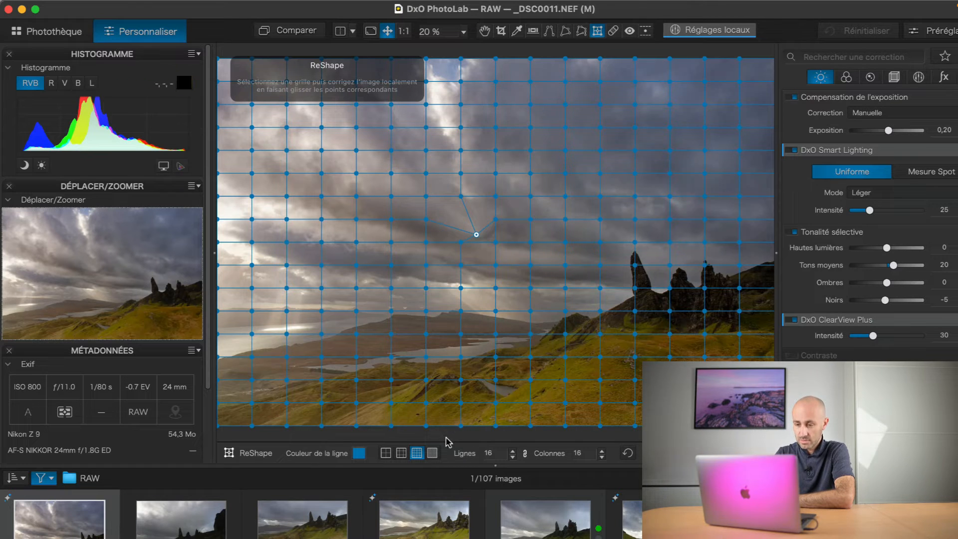
Step: Try the 32 × 32 ReShape grid, shifting a point at the base of the dark rocks
left_click(432, 452)
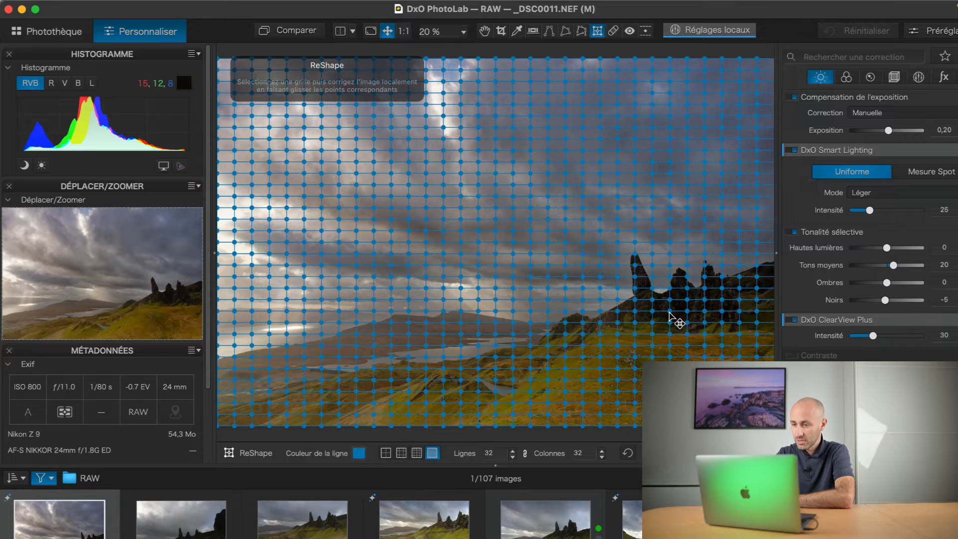
left_click_drag(669, 312, 659, 306)
left_click(658, 282)
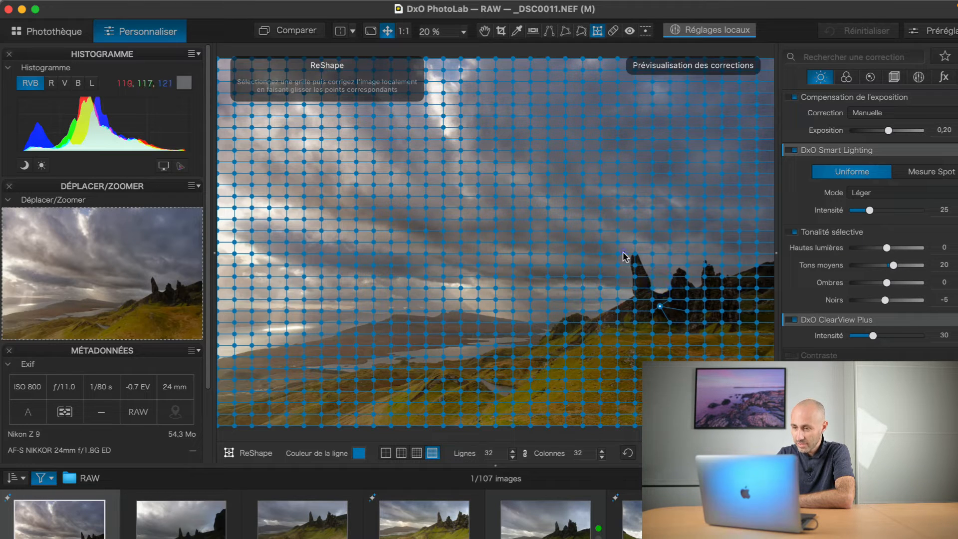
left_click(615, 219)
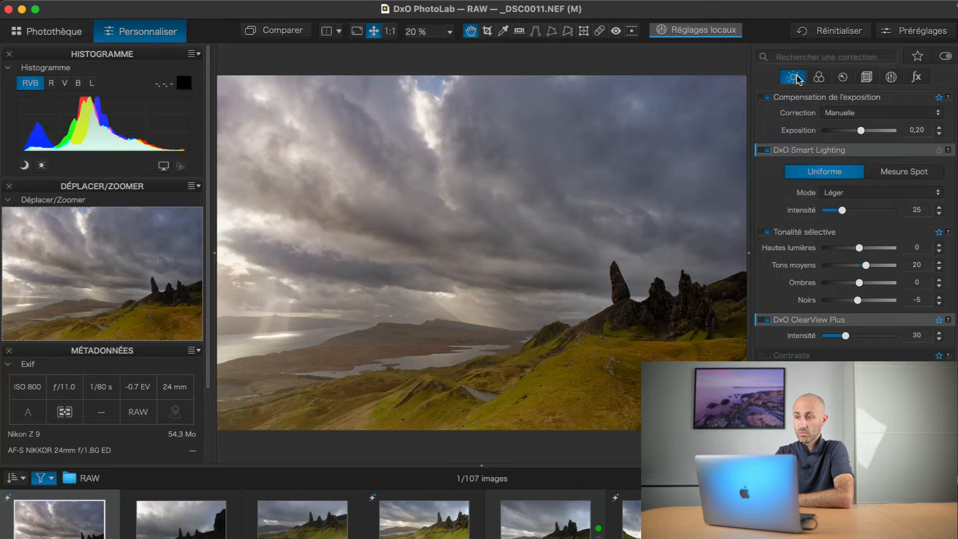
Step: Look through the colour, detail, geometry, local adjustment and effects correction categories, and return to the light corrections
left_click(819, 78)
left_click(847, 80)
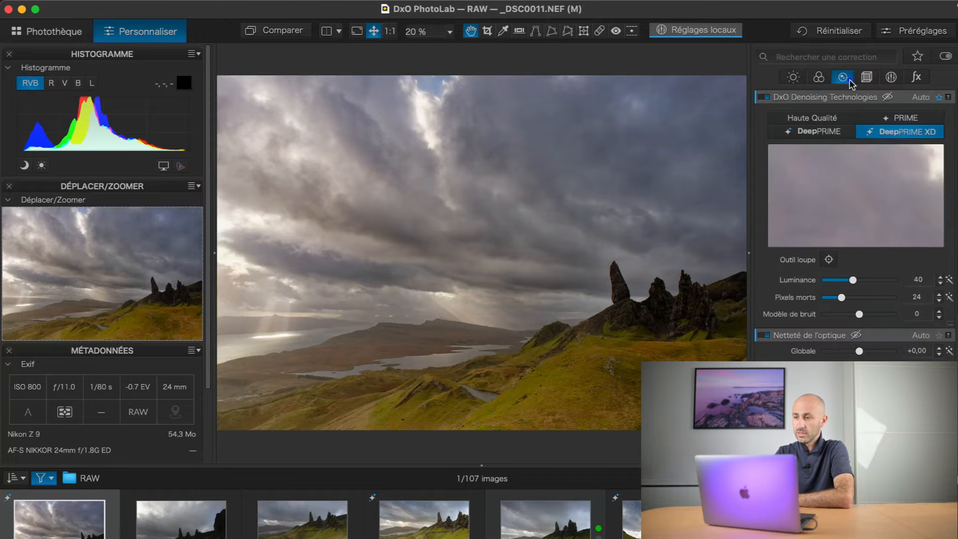
left_click(866, 79)
left_click(890, 78)
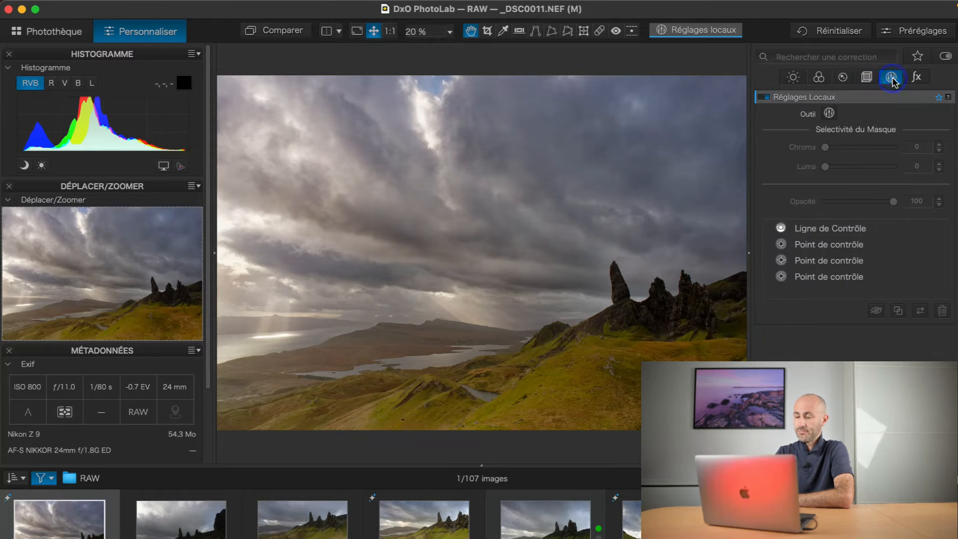
left_click(916, 77)
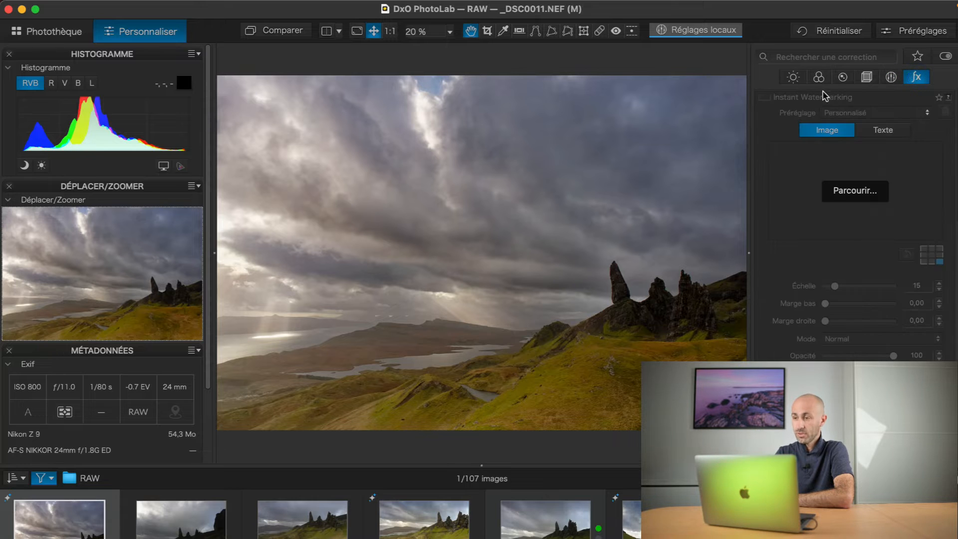
left_click(792, 77)
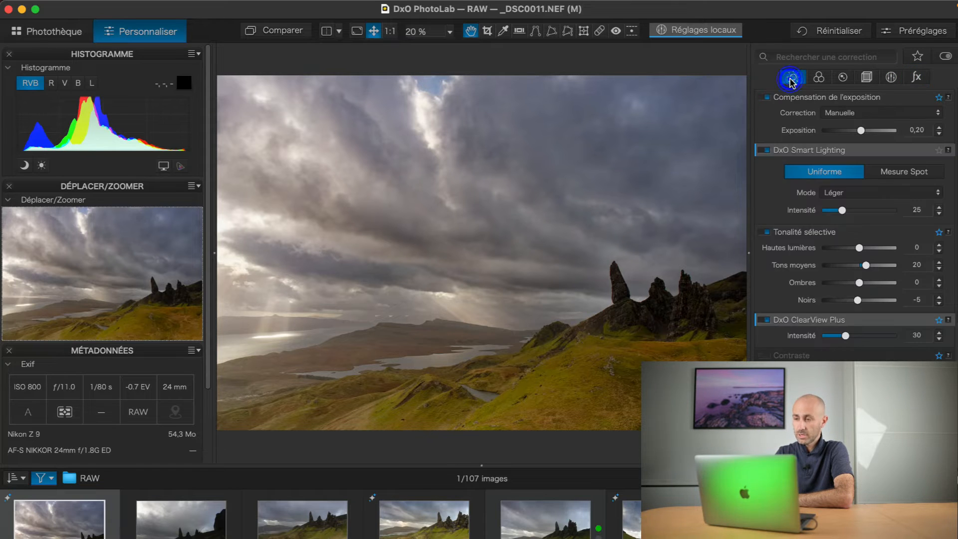
left_click(816, 85)
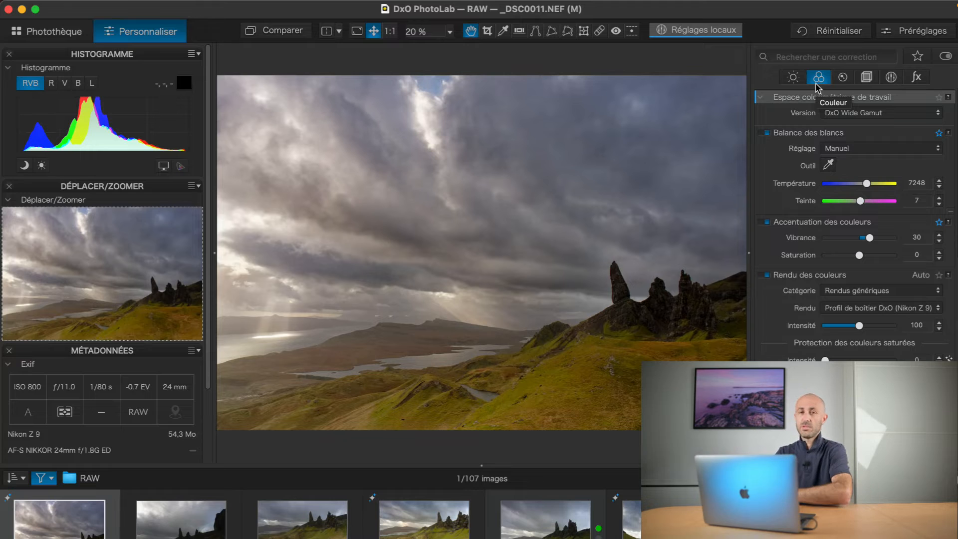
left_click(791, 78)
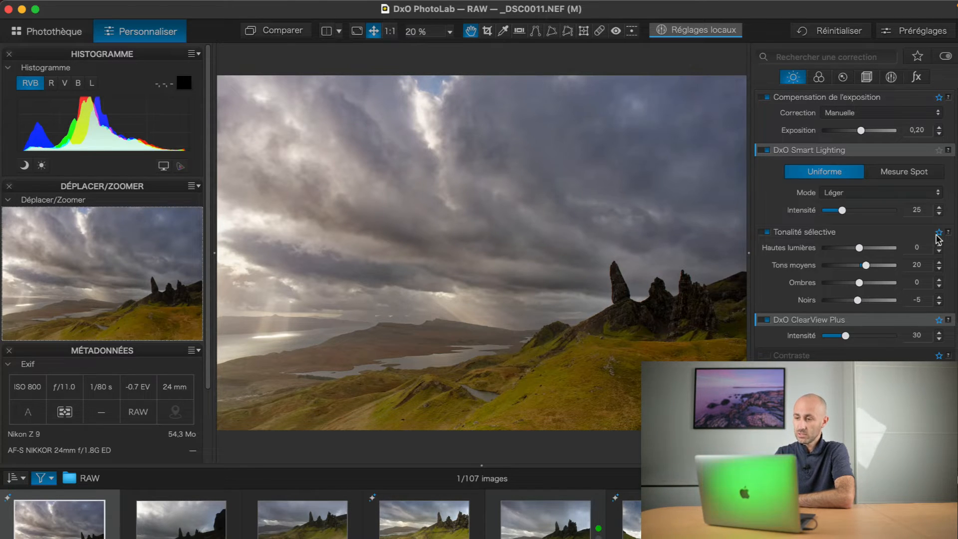
Step: Show only favourite corrections, look through each category, and restore the full list of light corrections
left_click(916, 56)
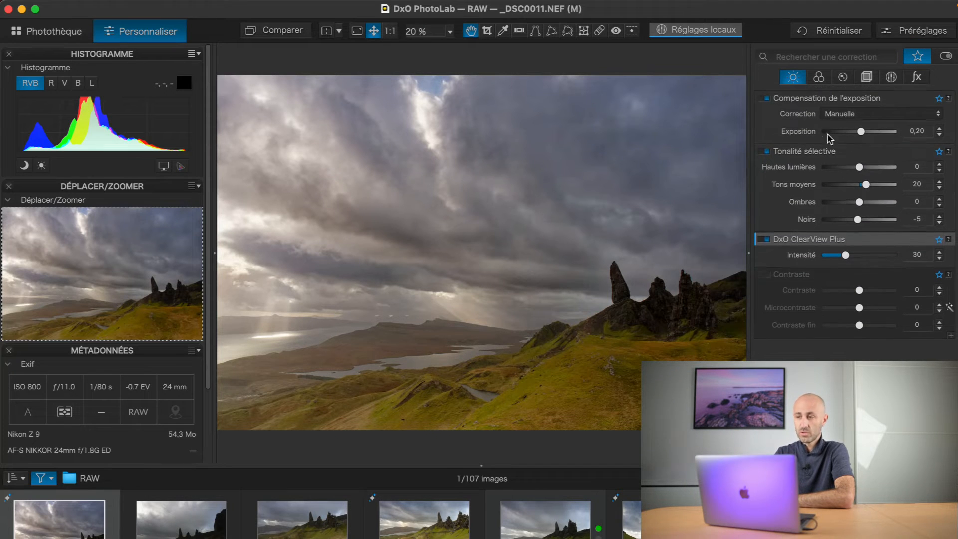
left_click(817, 78)
left_click(842, 78)
left_click(867, 77)
left_click(891, 78)
left_click(917, 77)
left_click(793, 78)
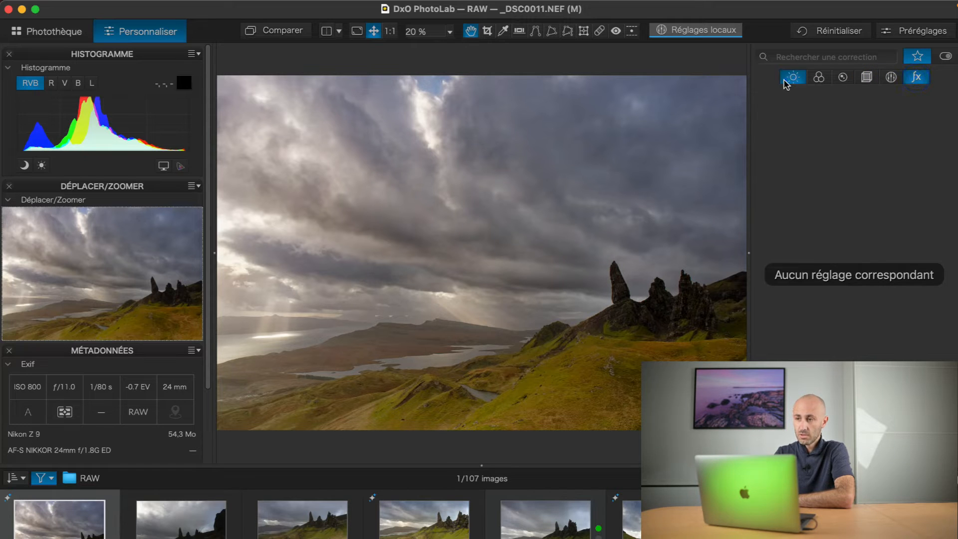
left_click(916, 58)
Step: Compare the photo with and without DxO ClearView Plus, leaving the correction enabled
scroll(836, 275, "down", 5)
scroll(836, 275, "up", 5)
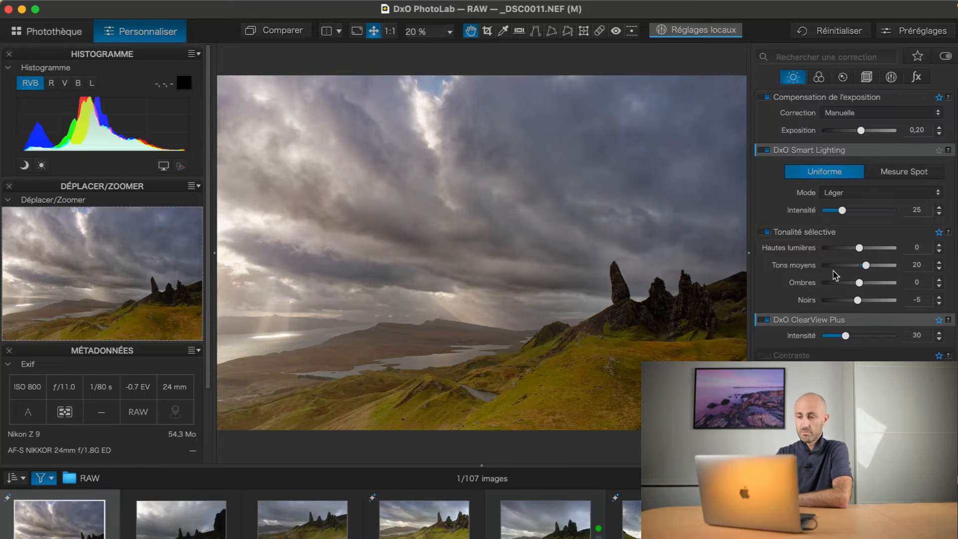
scroll(836, 274, "down", 3)
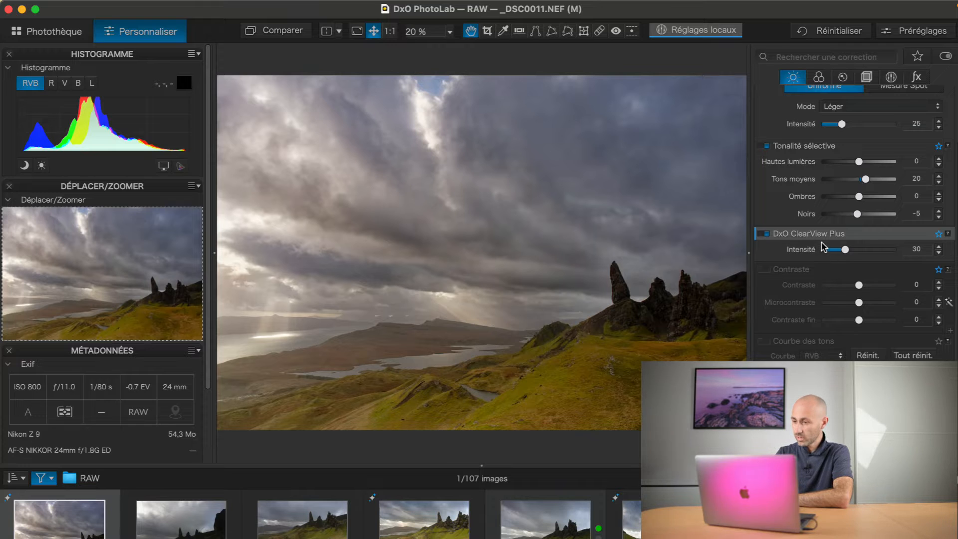
scroll(823, 248, "down", 3)
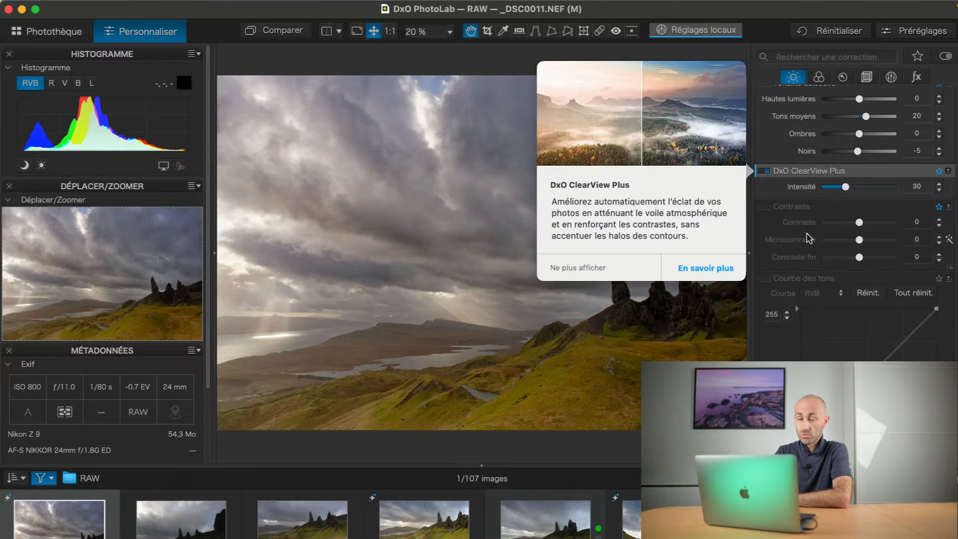
left_click(764, 172)
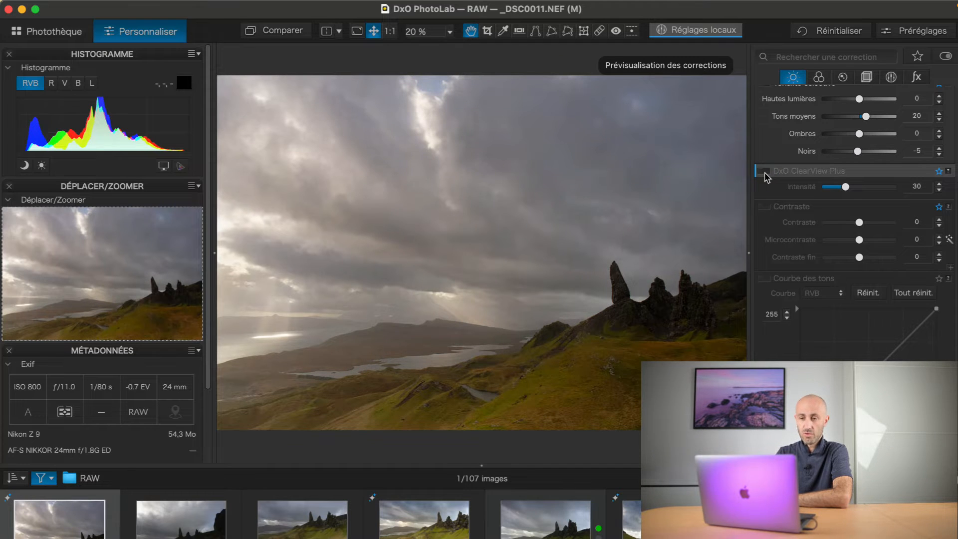
left_click(764, 172)
left_click(764, 173)
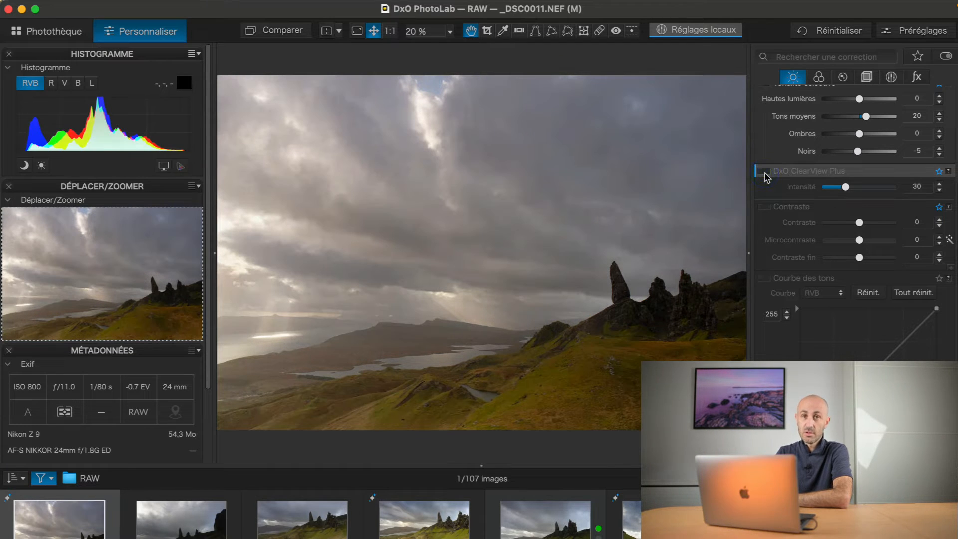
left_click(765, 173)
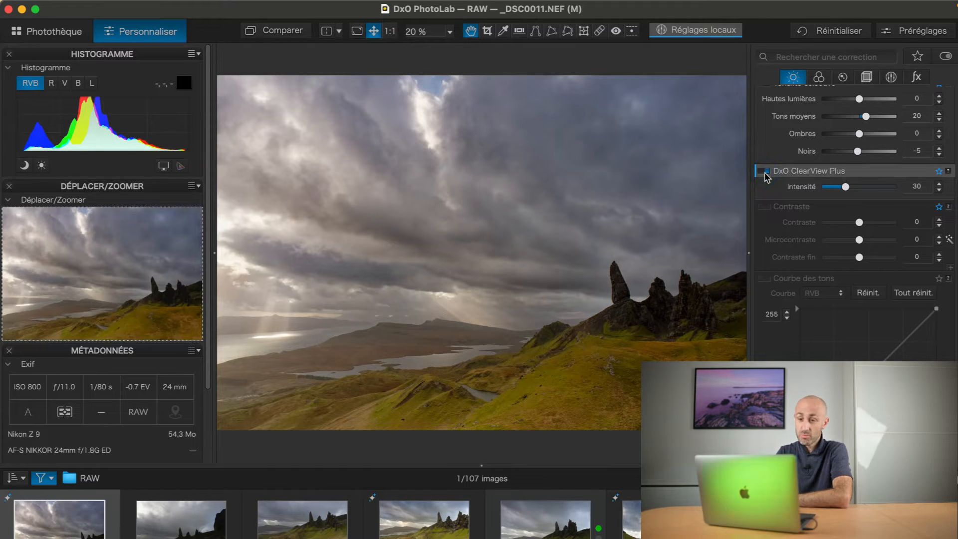
left_click(765, 172)
left_click(764, 172)
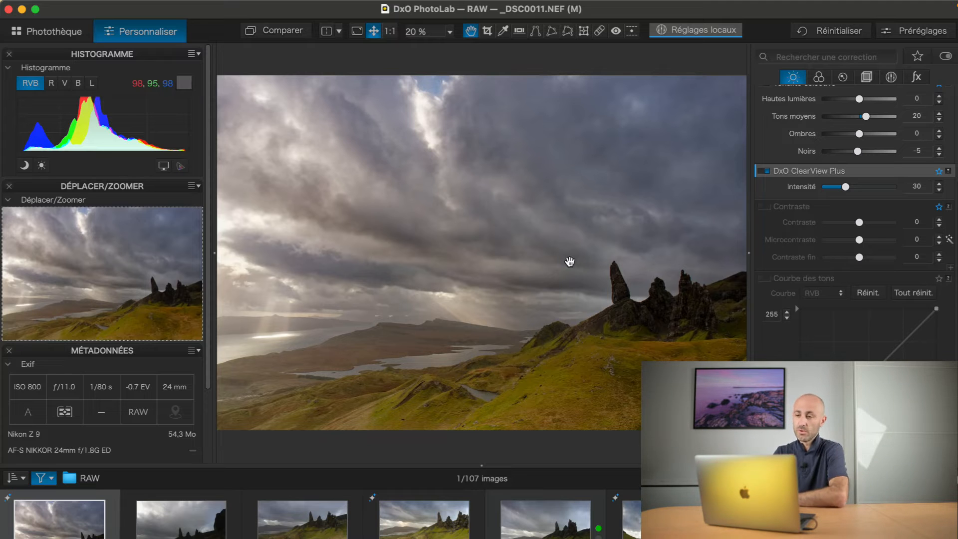
Step: Compare the Classic (ancien) working colour space with DxO Wide Gamut, and keep DxO Wide Gamut
mouse_move(800, 187)
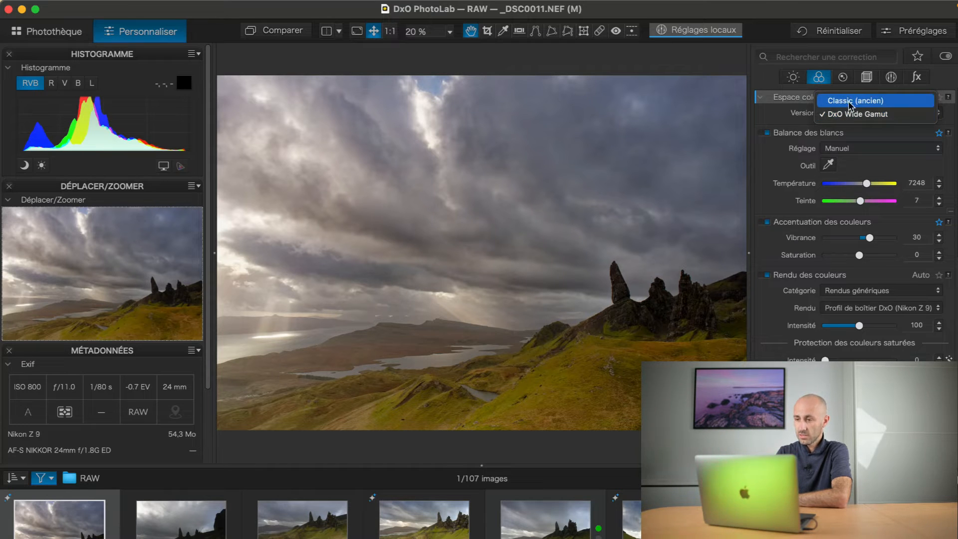
left_click(848, 100)
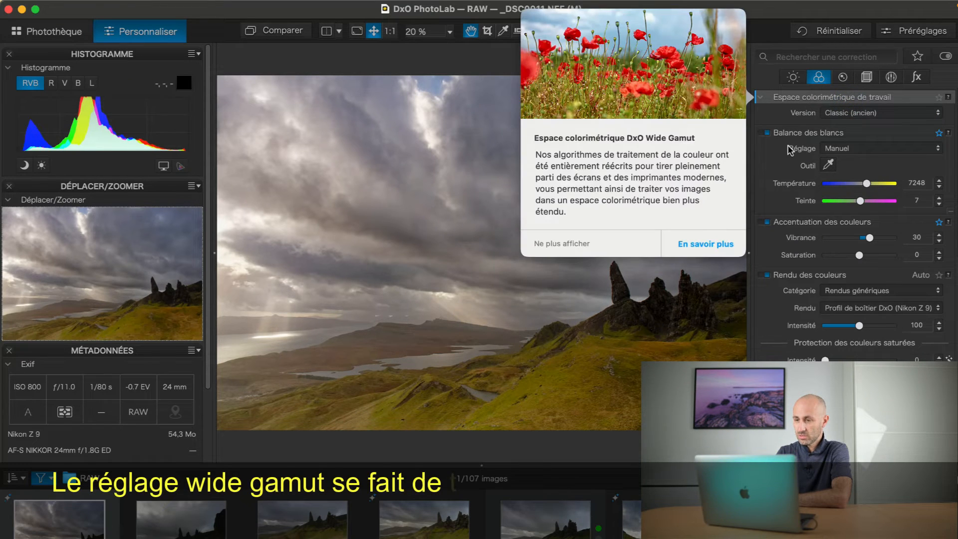
left_click(830, 112)
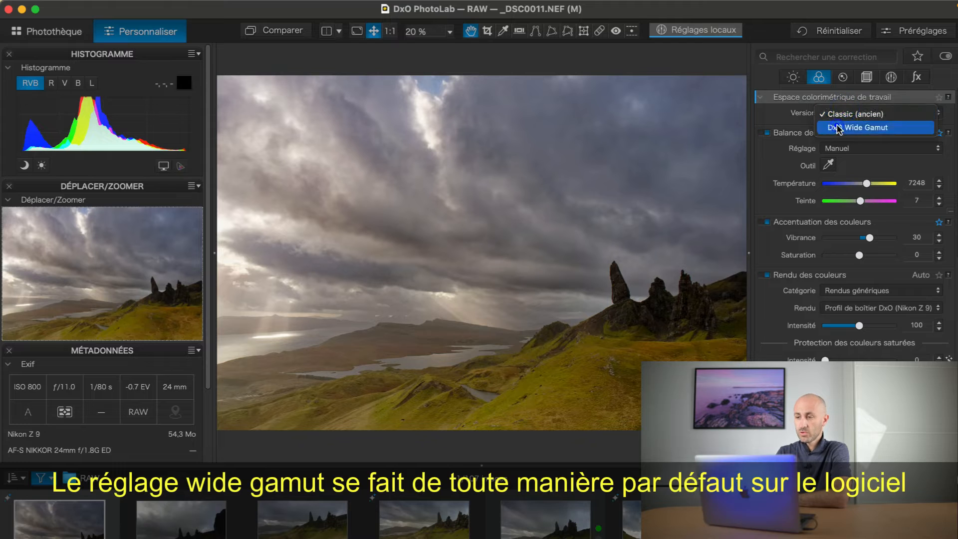
left_click(838, 128)
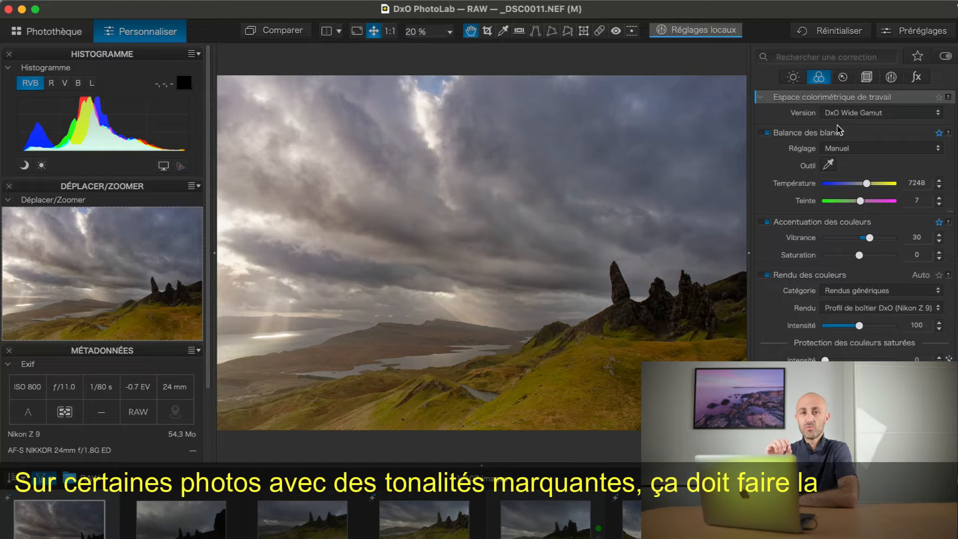
mouse_move(840, 111)
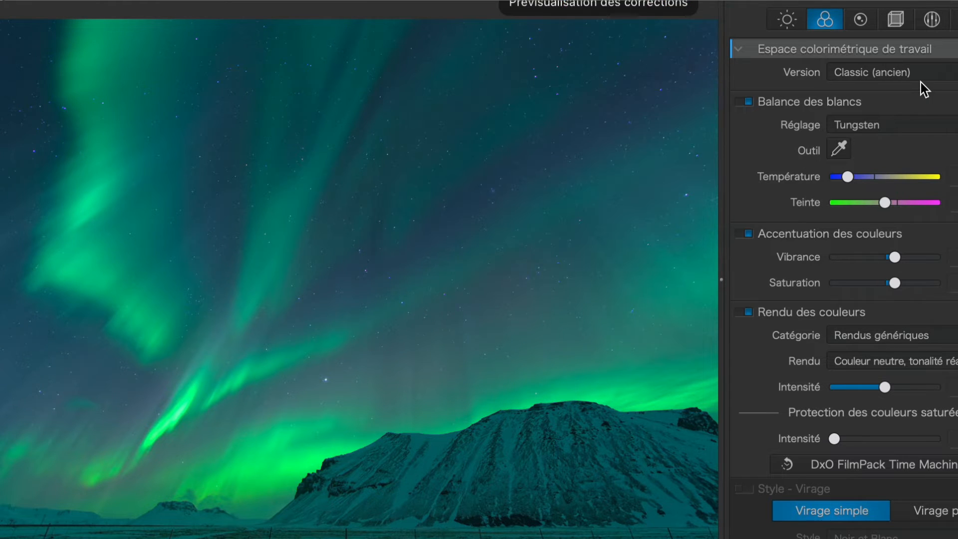
Step: Switch the aurora photo's working colour space between Classic (ancien) and DxO Wide Gamut to compare the colours, ending on DxO Wide Gamut
left_click(924, 73)
left_click(902, 95)
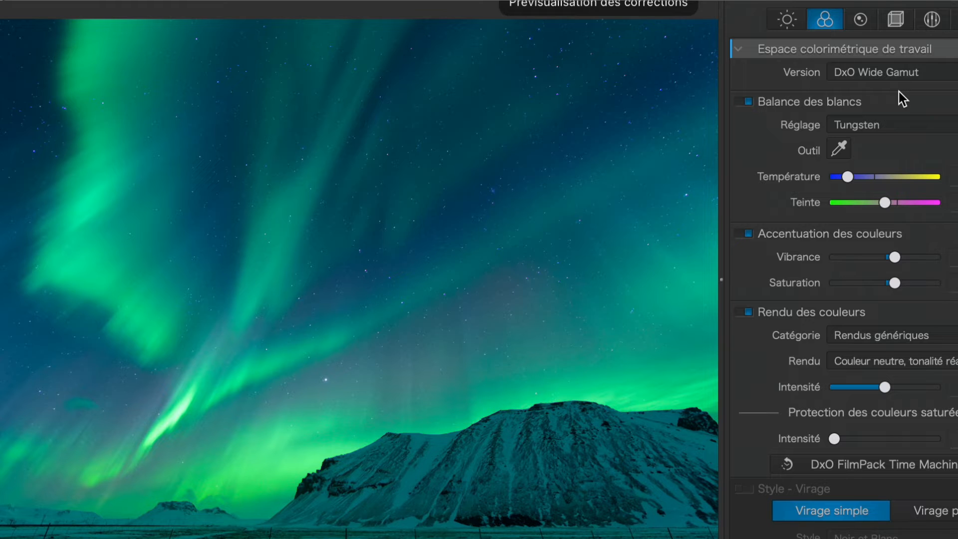
left_click(893, 82)
left_click(884, 62)
left_click(879, 76)
left_click(879, 93)
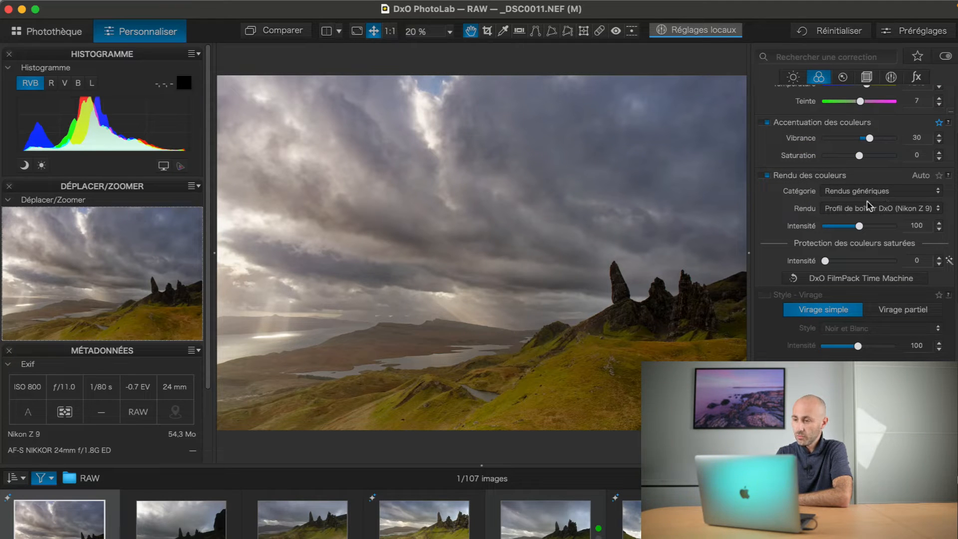
Step: Look at the landscape photo's generic colour renderings, keep Profil de boîtier DxO (Nikon Z 9), and browse the remaining colour corrections
left_click(853, 210)
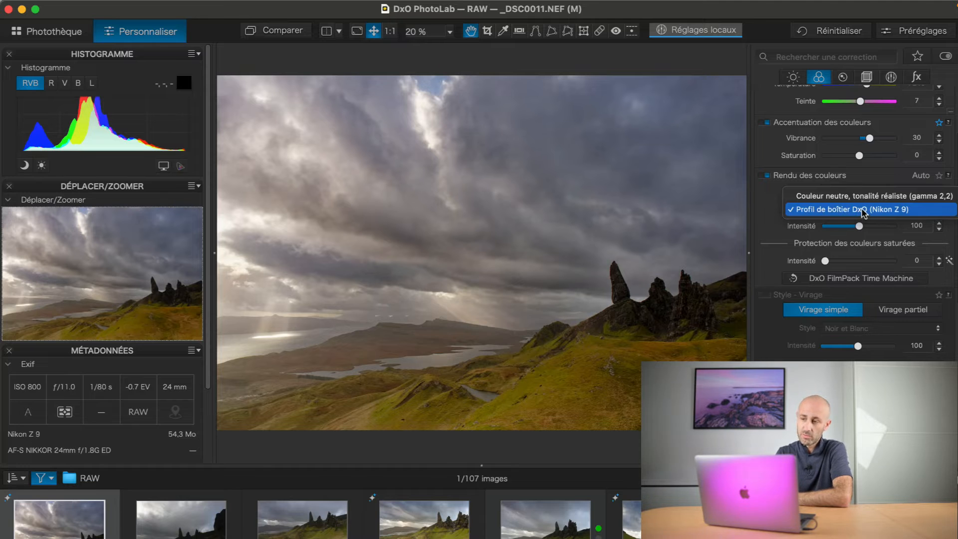
left_click(865, 209)
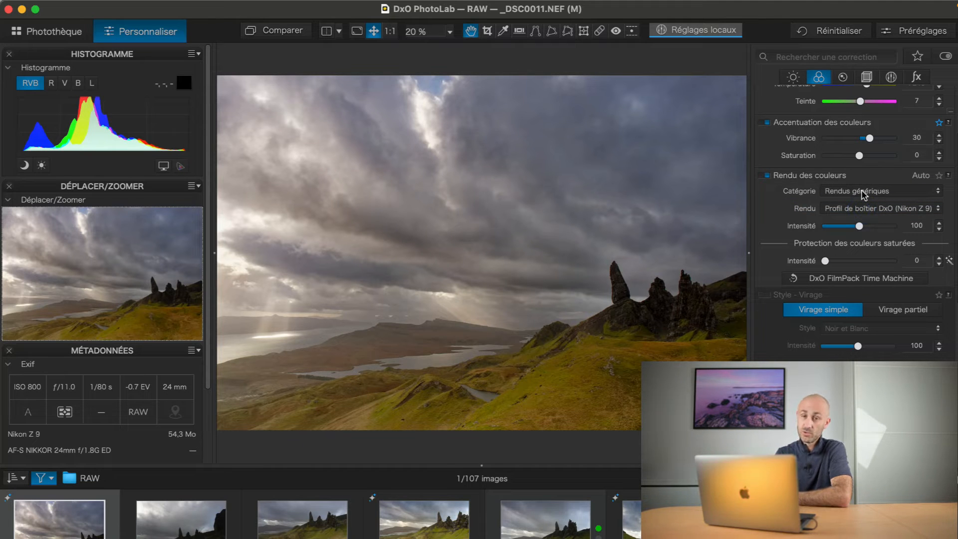
scroll(857, 244, "down", 10)
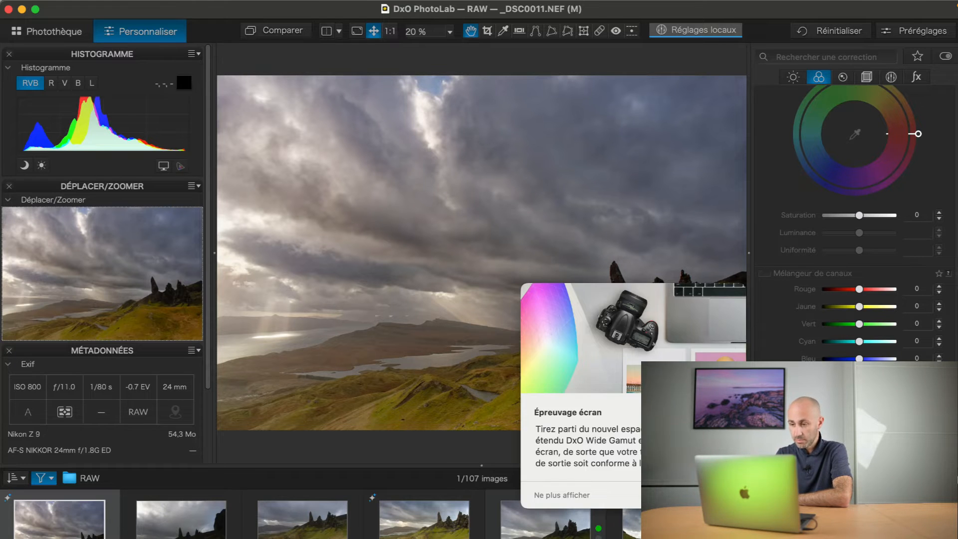
Step: Turn on soft proofing for the landscape photo and accept the virtual copy advice
key("s")
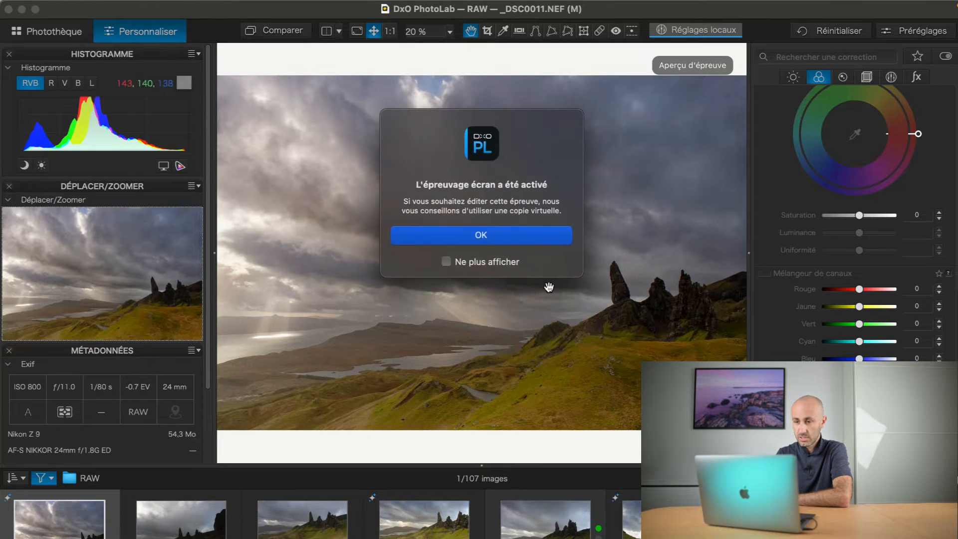
left_click(467, 236)
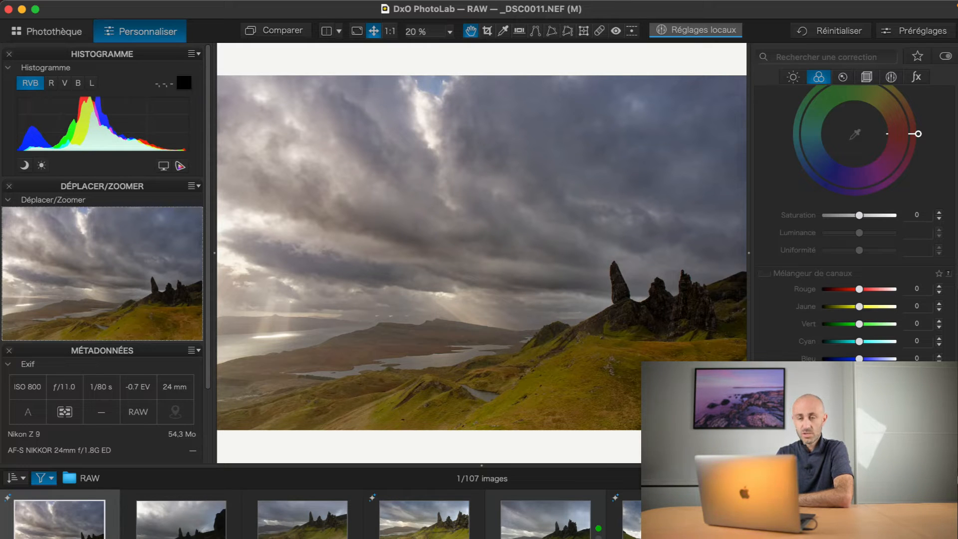
mouse_move(857, 449)
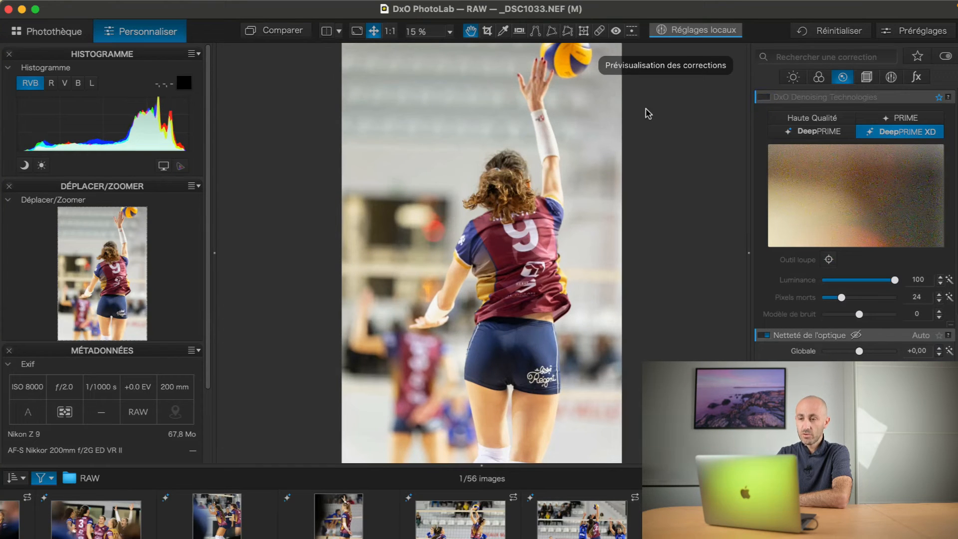
Step: Enable noise reduction on the volleyball photo, try DeepPRIME and Haute Qualité, and choose PRIME
mouse_move(778, 98)
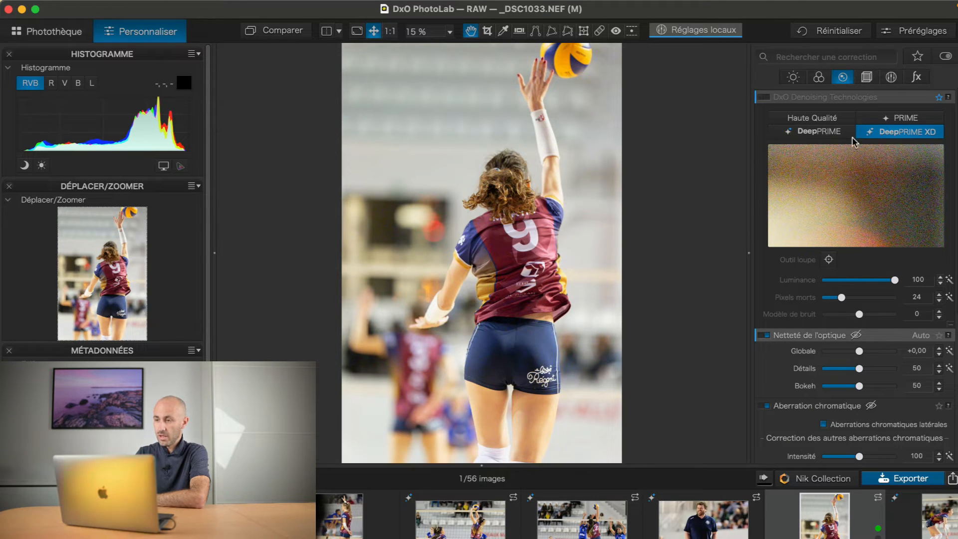
left_click(825, 137)
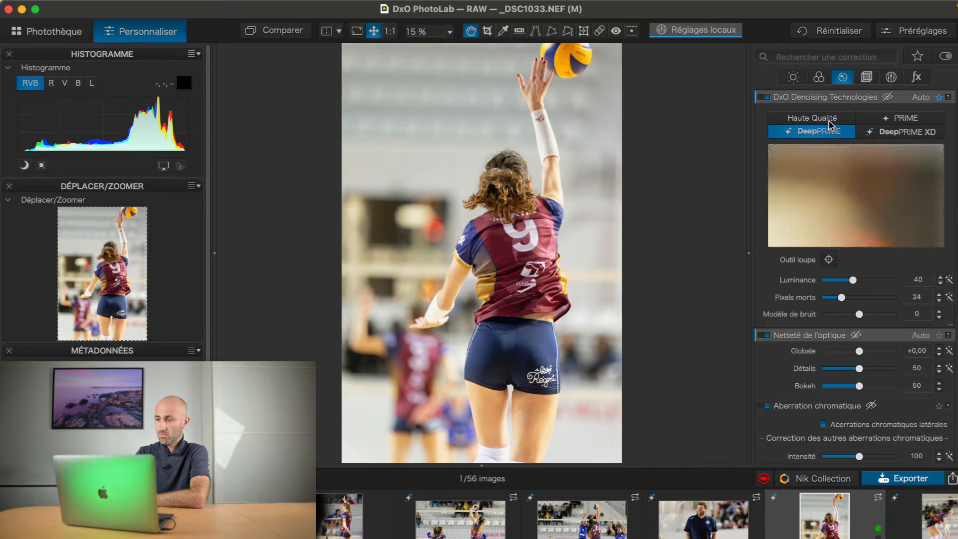
left_click(828, 119)
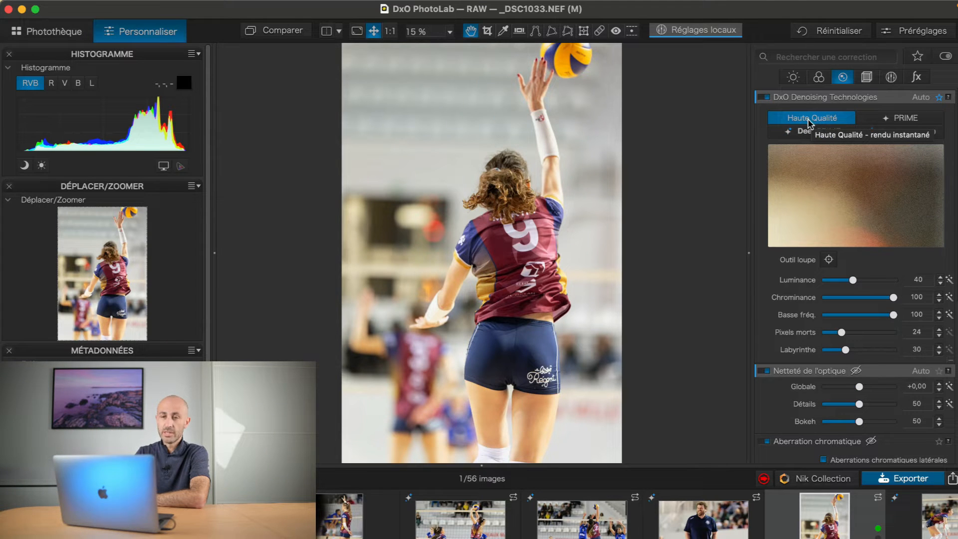
left_click(902, 118)
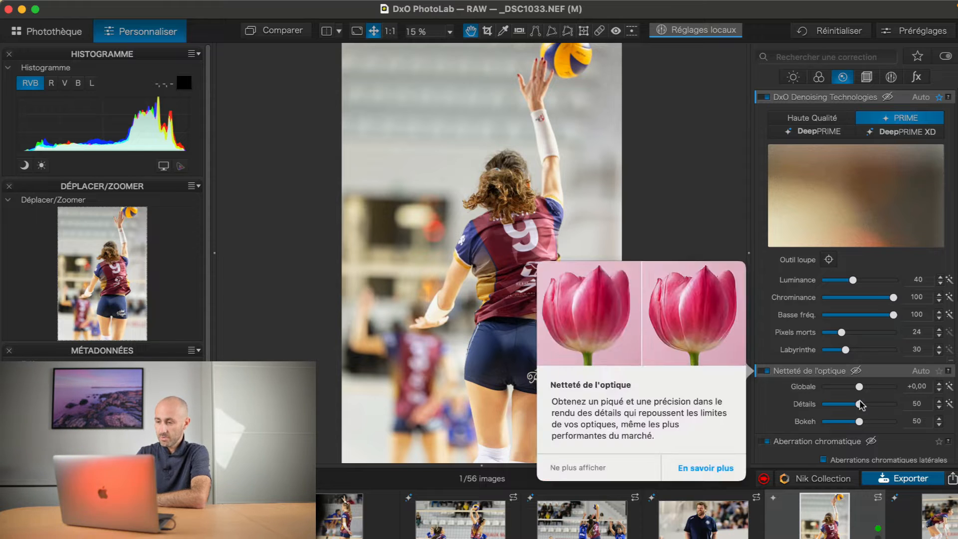
Step: Export the volleyball photo to disk with the Sortie standard JPEG settings and close the list of export jobs
left_click(887, 477)
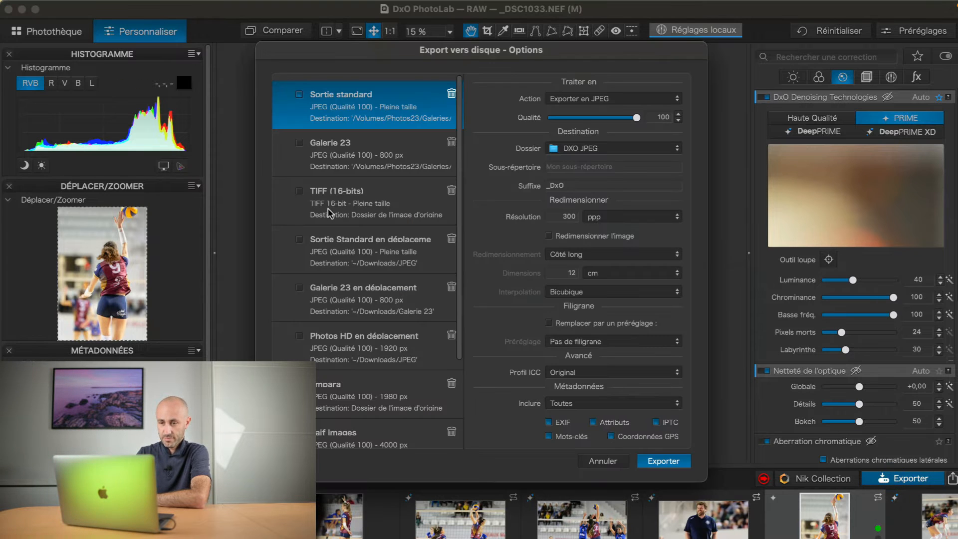
left_click(650, 460)
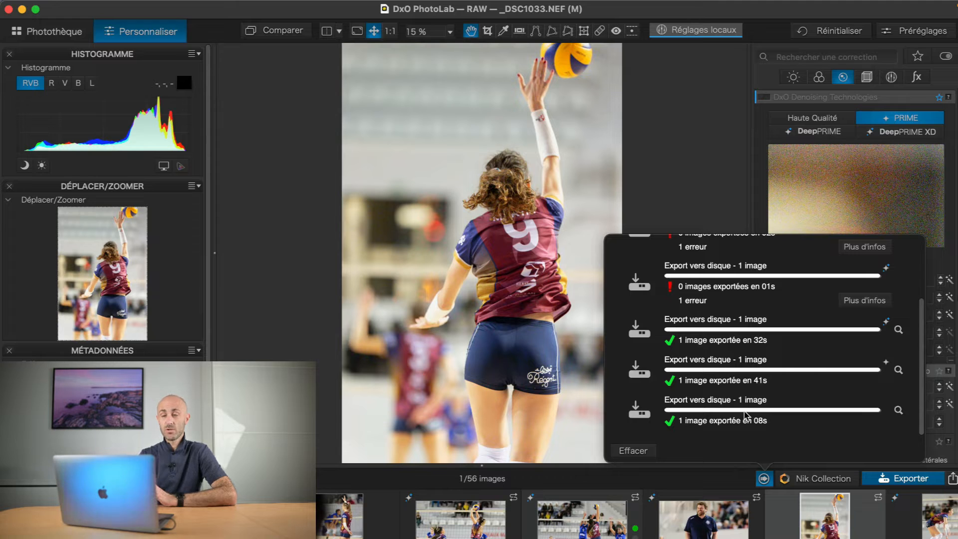
left_click(713, 165)
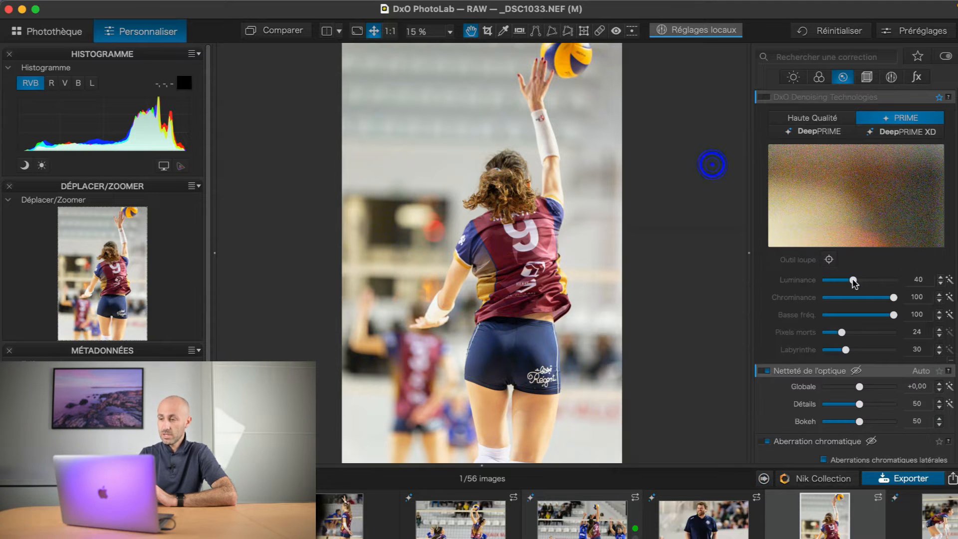
Step: Examine the noise and fine detail in the player's hair and jersey across the three versions shown side by side
left_click(829, 259)
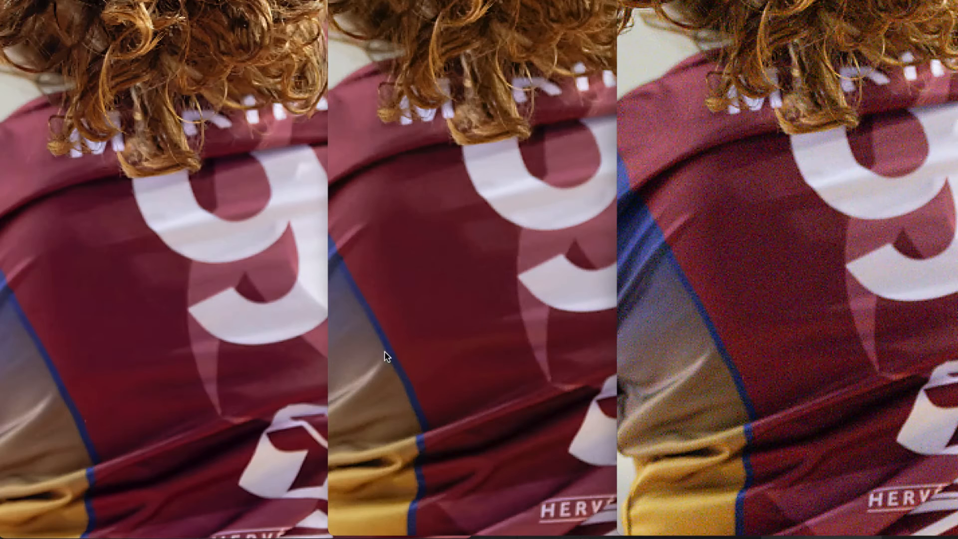
scroll(528, 324, "right", 2)
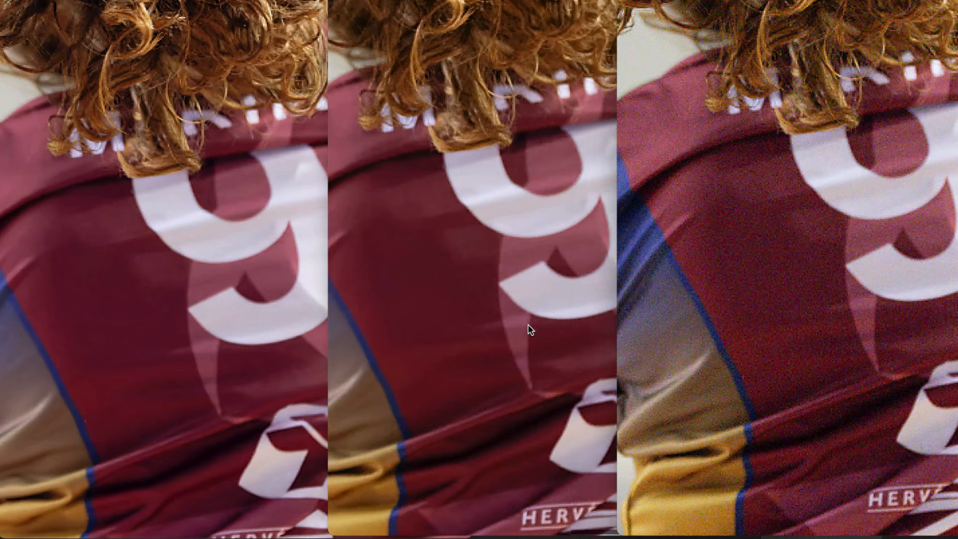
scroll(826, 222, "down", 2)
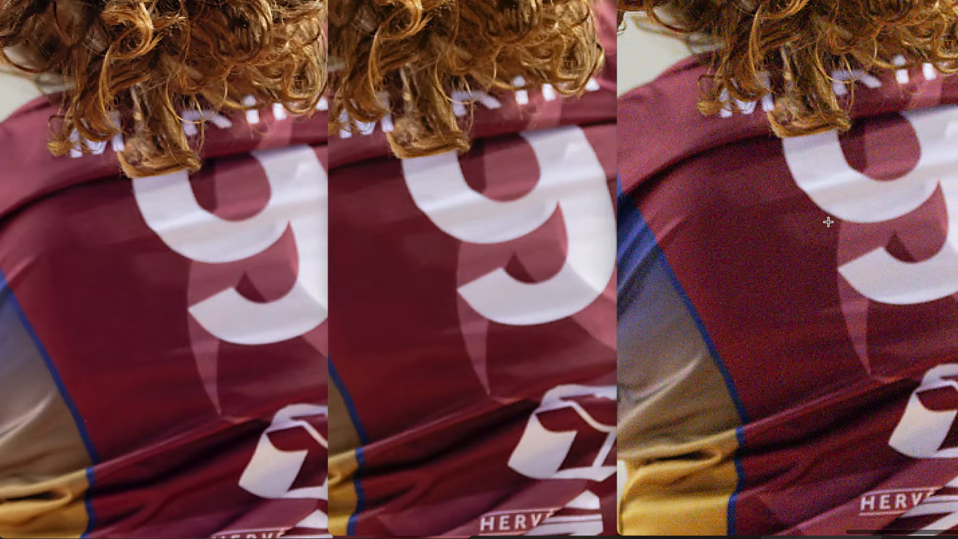
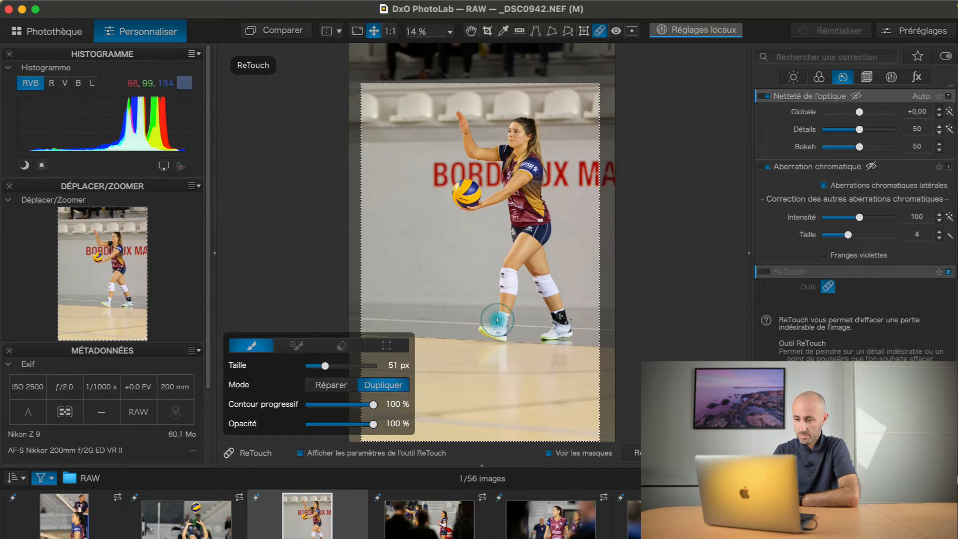
Step: Paint over the red letter M on the wall with the ReTouch brush at 51 px in Dupliquer mode
left_click(719, 453)
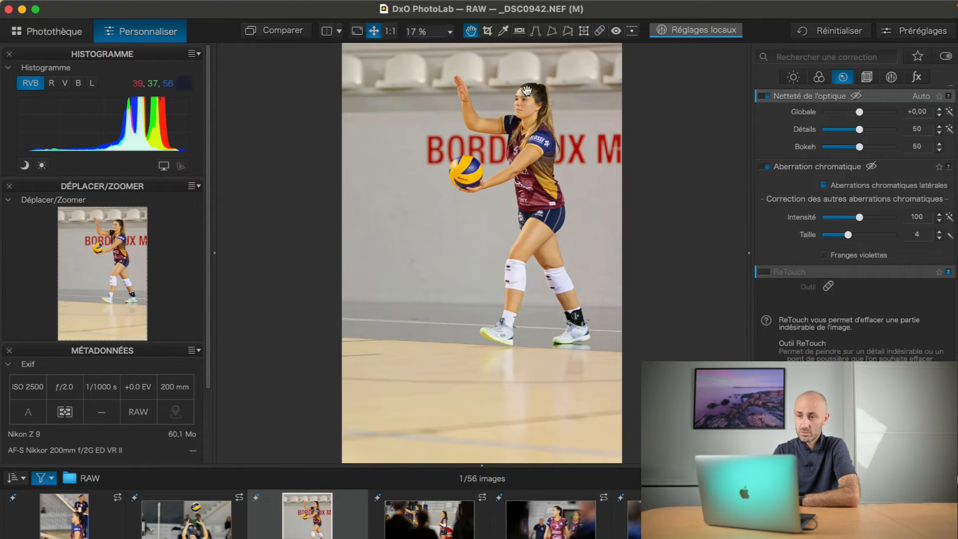
left_click(599, 33)
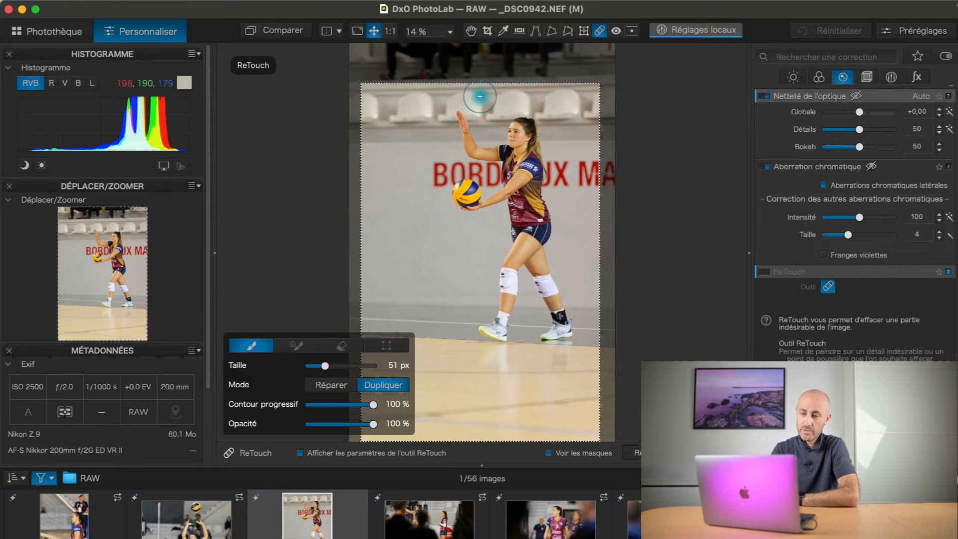
scroll(550, 184, "up", 4)
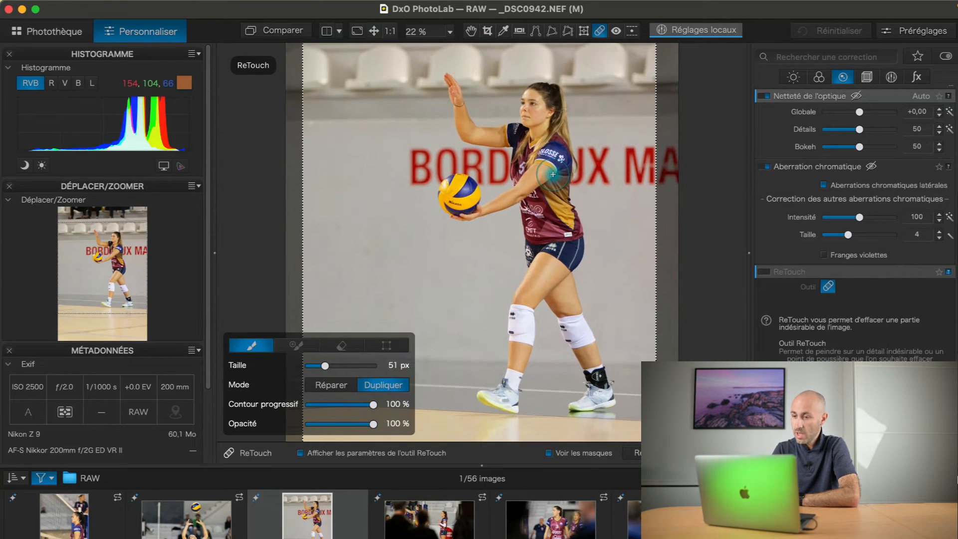
scroll(552, 174, "up", 1)
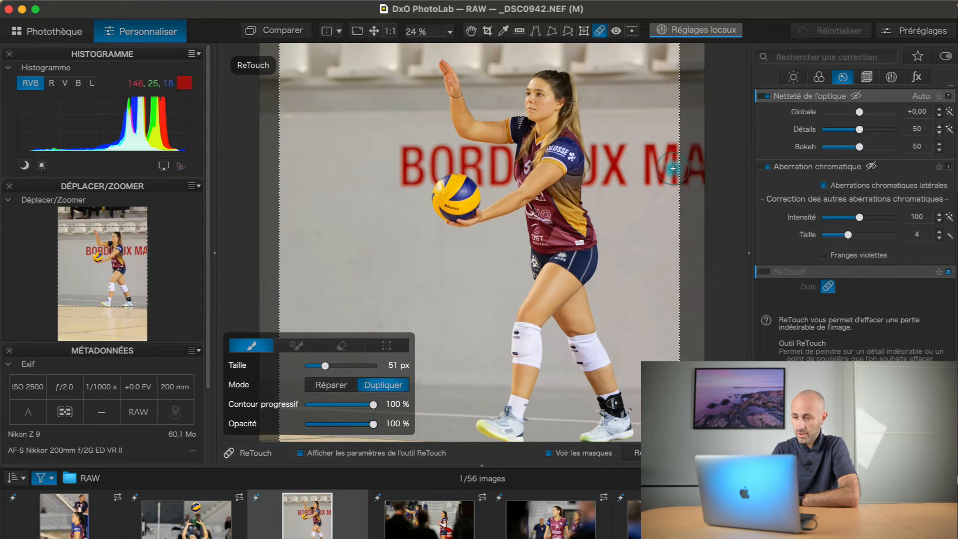
mouse_move(652, 148)
left_mouse_down()
mouse_move(650, 185)
mouse_move(649, 146)
mouse_move(657, 172)
mouse_move(667, 185)
mouse_move(676, 171)
mouse_move(674, 180)
left_mouse_up()
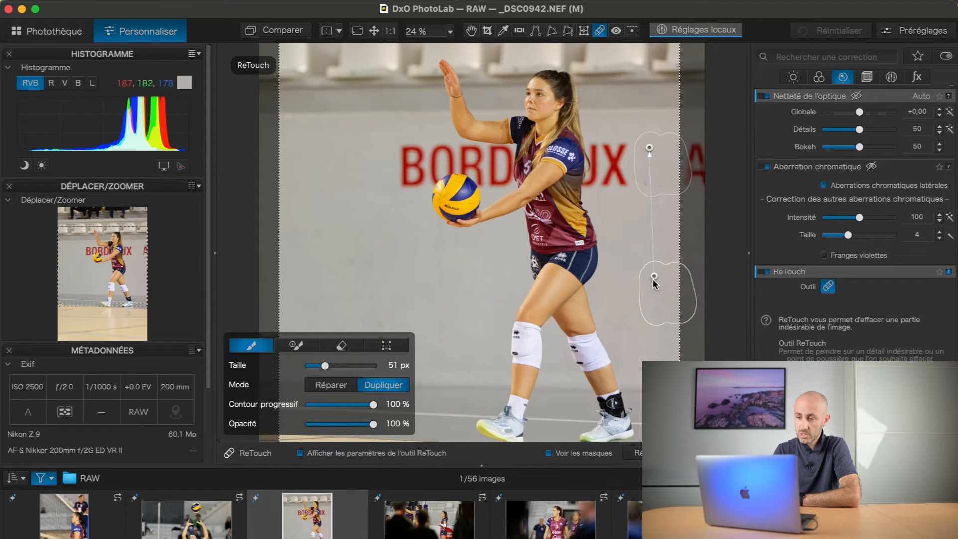
Step: Set the retouch to Réparer, try the volleyball as its source, and place the source area on the bare wall just below the repair
mouse_move(653, 277)
left_mouse_down()
mouse_move(623, 235)
mouse_move(445, 189)
mouse_move(638, 195)
mouse_move(634, 216)
left_mouse_up()
left_click(331, 387)
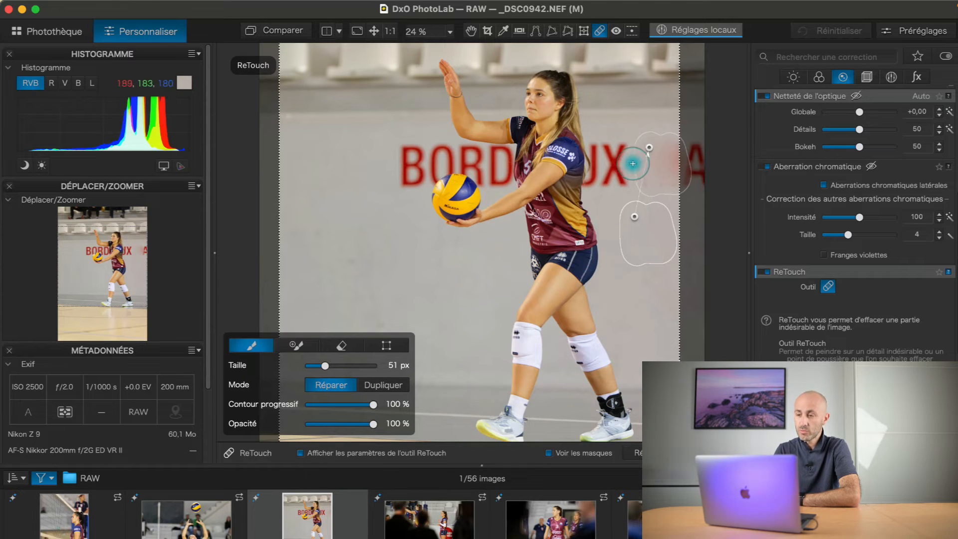
left_click_drag(633, 214, 440, 185)
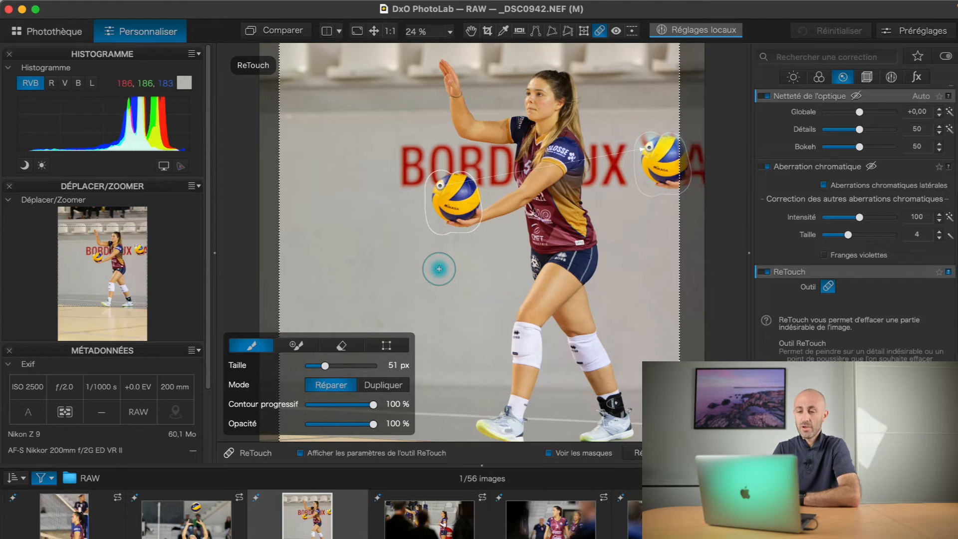
mouse_move(440, 185)
left_mouse_down()
mouse_move(621, 223)
mouse_move(629, 216)
left_mouse_up()
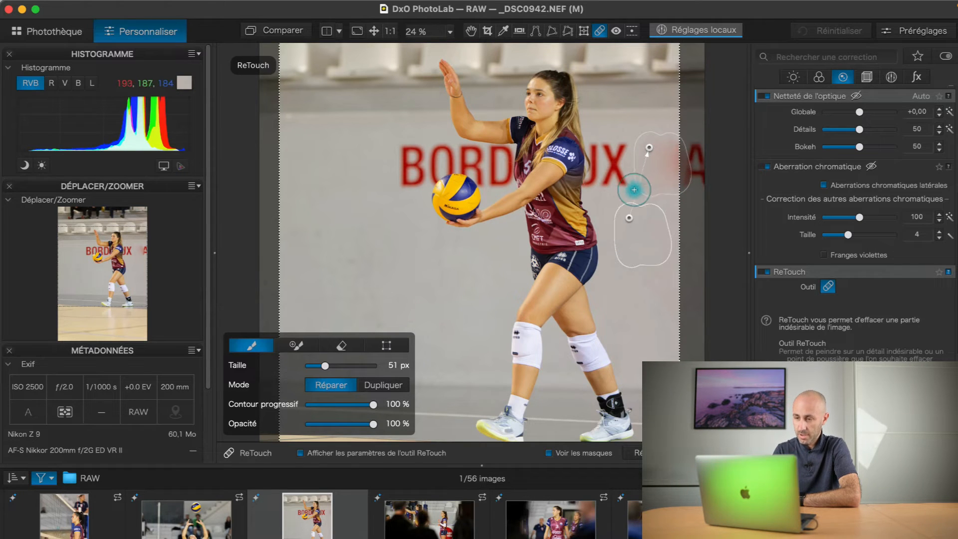
Step: Transform the retouch source area by flipping it horizontally and vertically, restoring its orientation, and resizing it from two opposite corners
left_click(386, 347)
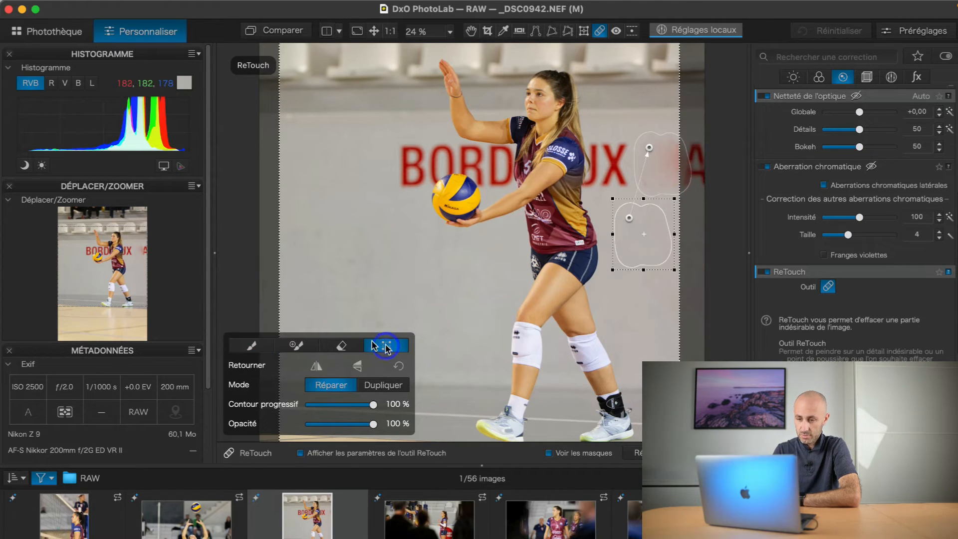
left_click(316, 368)
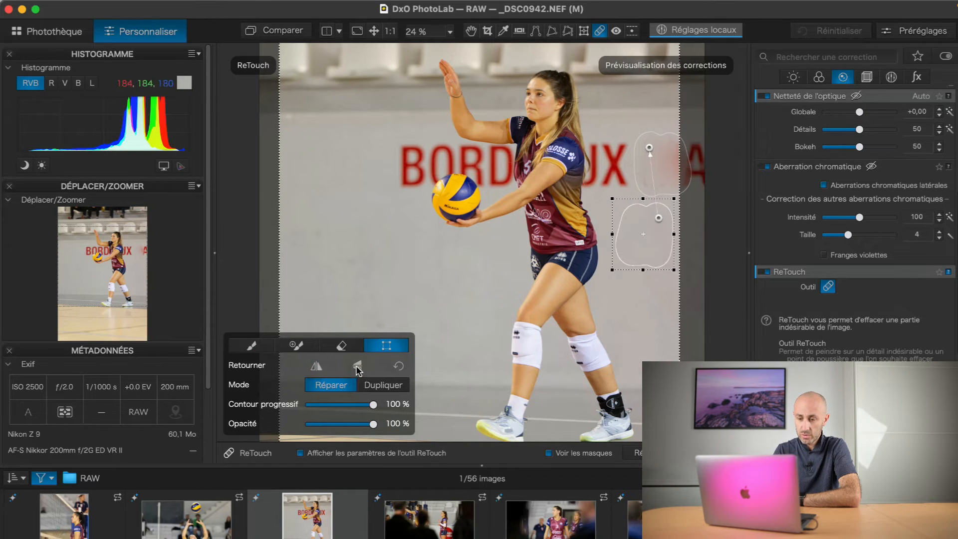
left_click(357, 367)
left_click(357, 367)
left_click(316, 367)
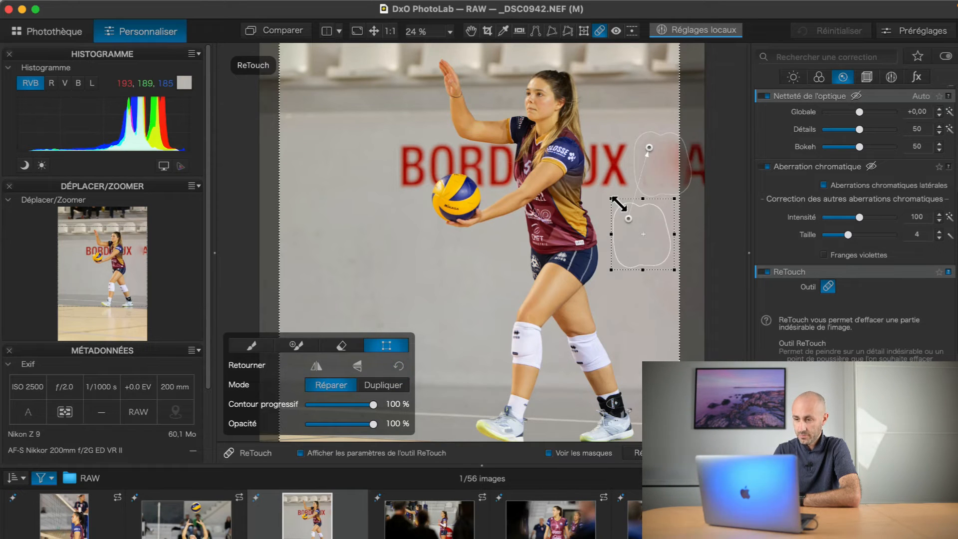
mouse_move(612, 198)
left_mouse_down()
mouse_move(599, 185)
mouse_move(602, 192)
left_mouse_up()
left_click_drag(674, 271, 645, 245)
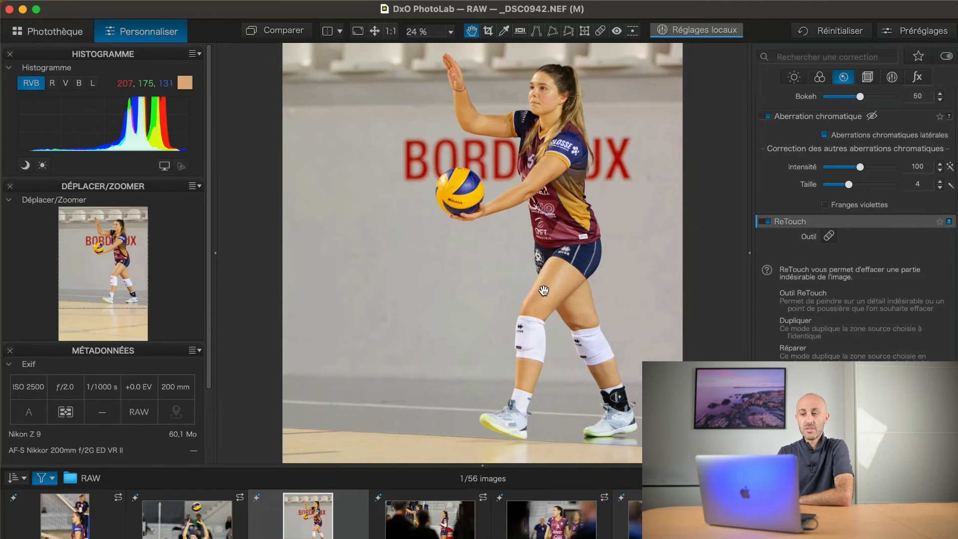
Step: Clone out the leftover marks beside the letter X with a 28 px ReTouch brush in Dupliquer mode, moving the source onto bare wall
left_click_drag(543, 290, 543, 316)
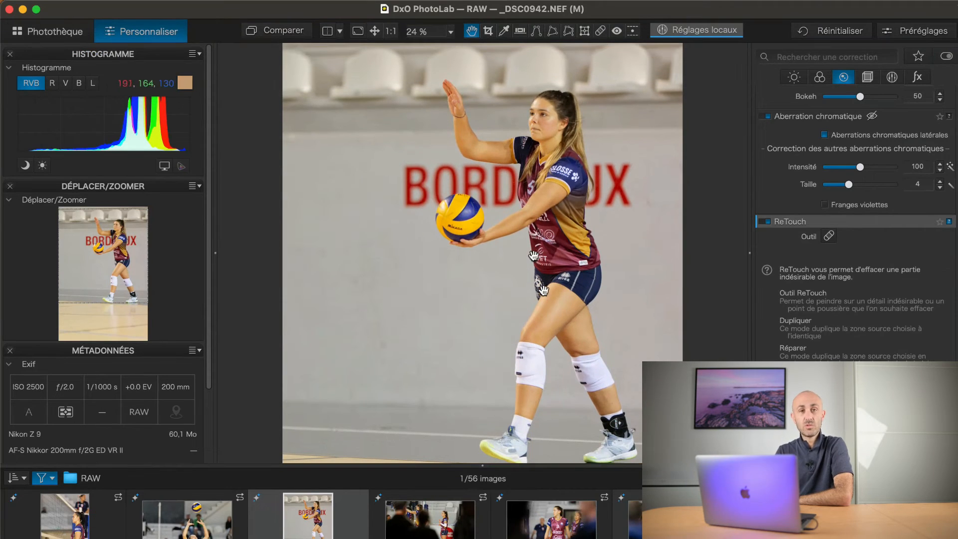
left_click(600, 33)
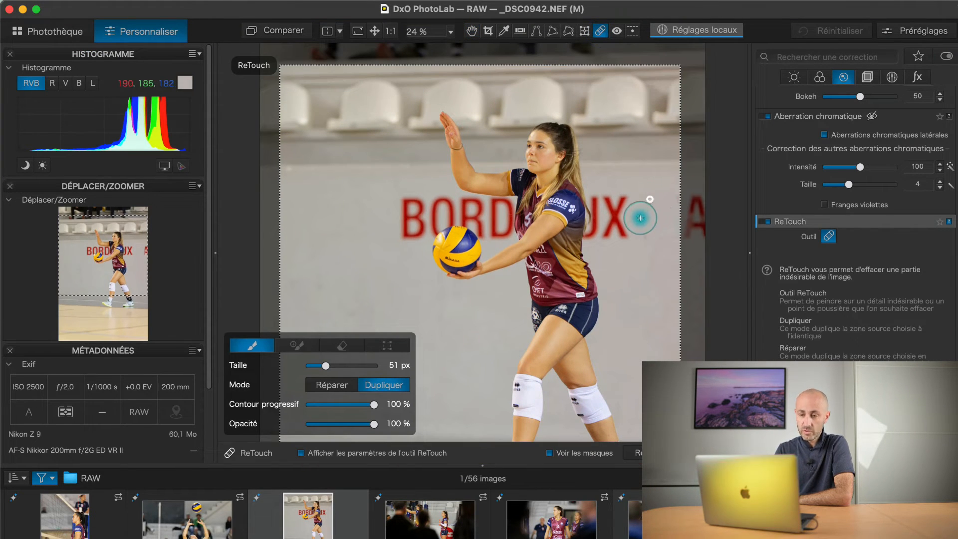
left_click_drag(325, 367, 320, 366)
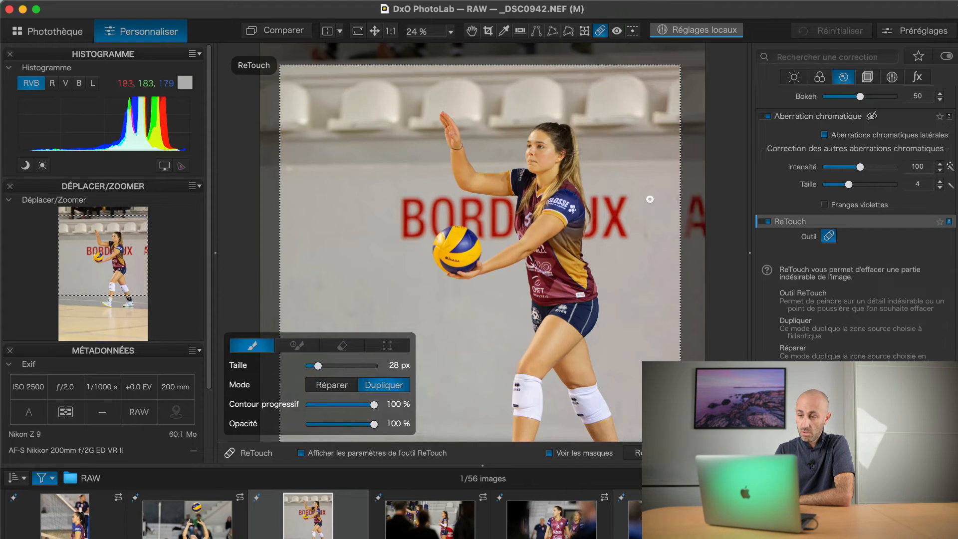
left_click_drag(646, 234, 644, 206)
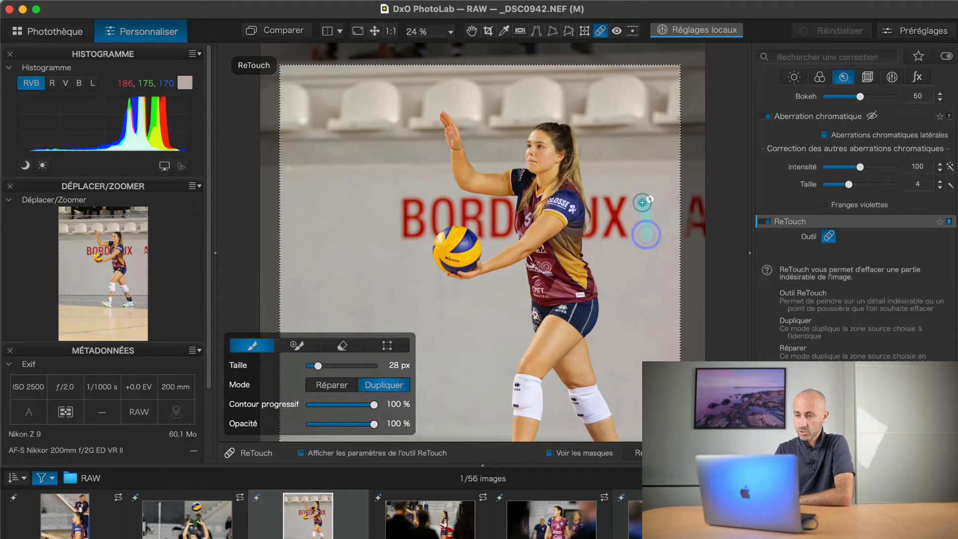
left_click_drag(657, 237, 678, 237)
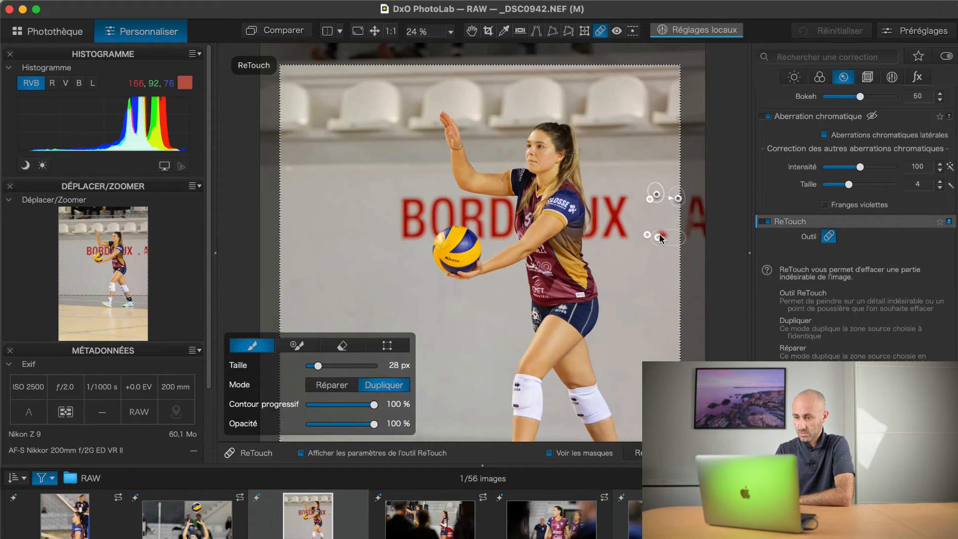
left_click_drag(617, 240, 619, 253)
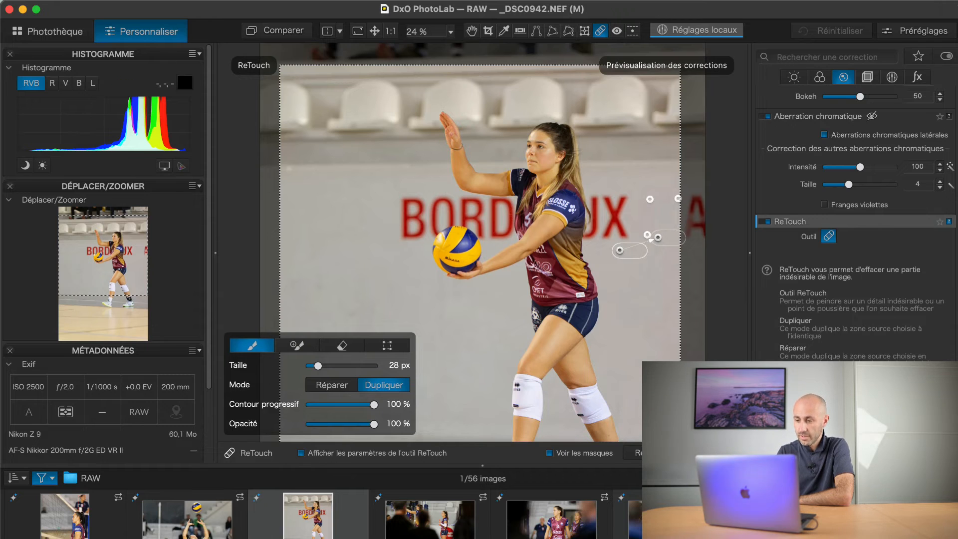
left_click(720, 453)
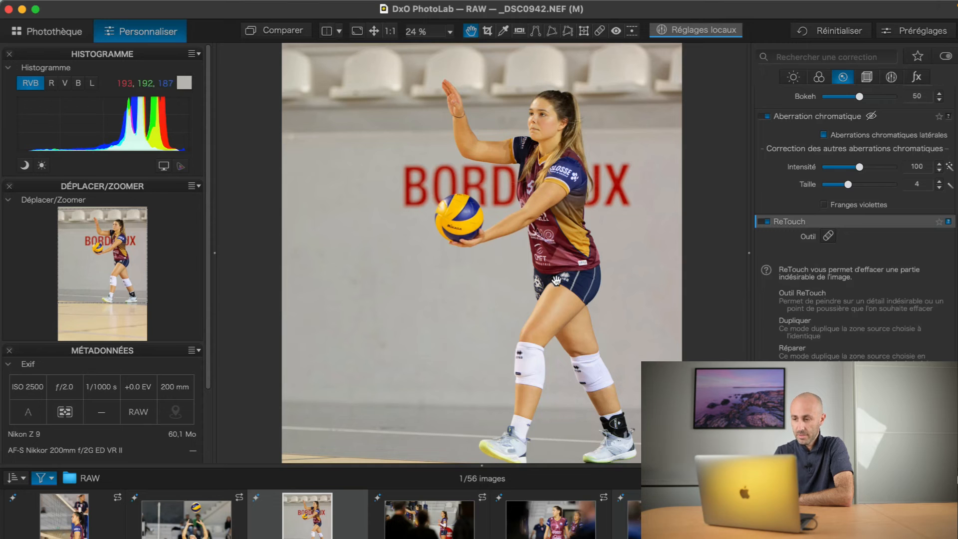
Step: Display the ReTouch help text to review its modes and settings, and hide it again
left_click(598, 33)
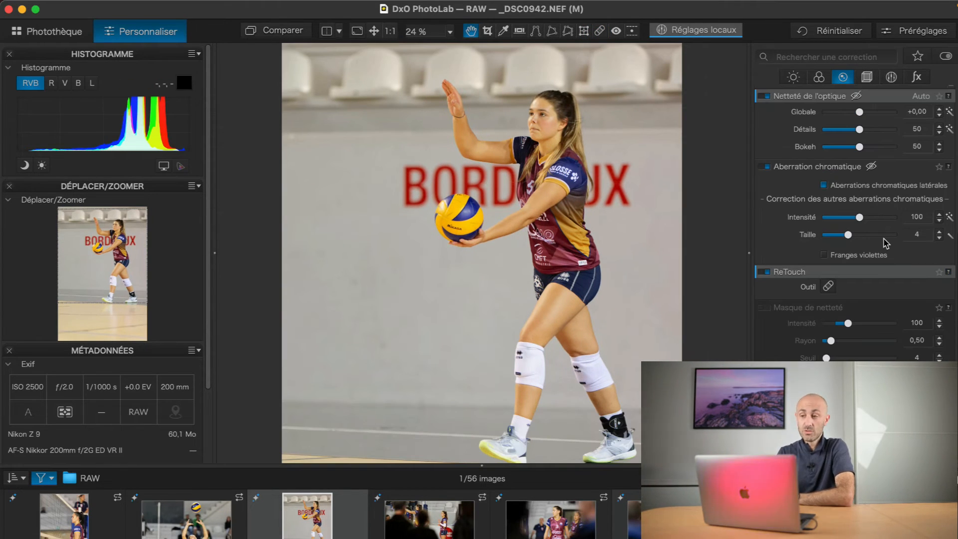
mouse_move(848, 273)
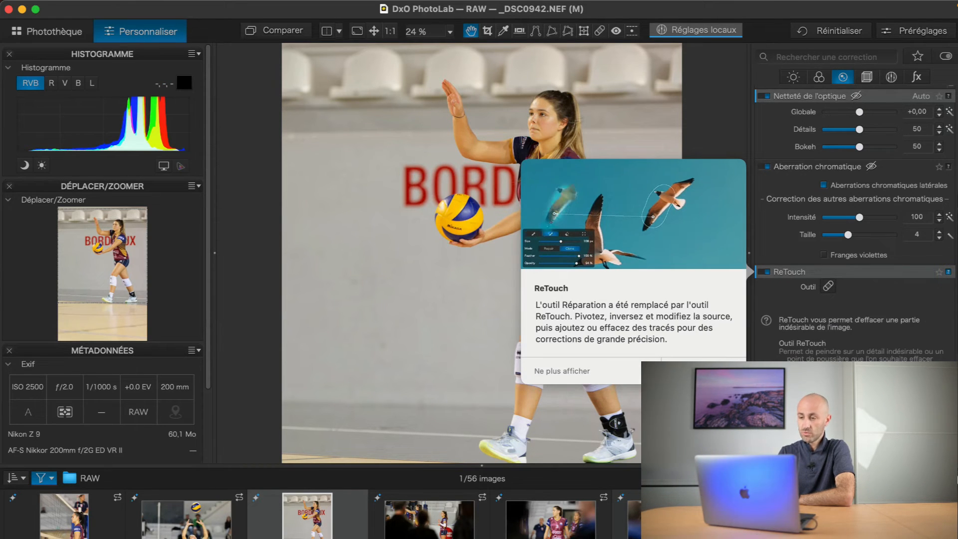
left_click(948, 272)
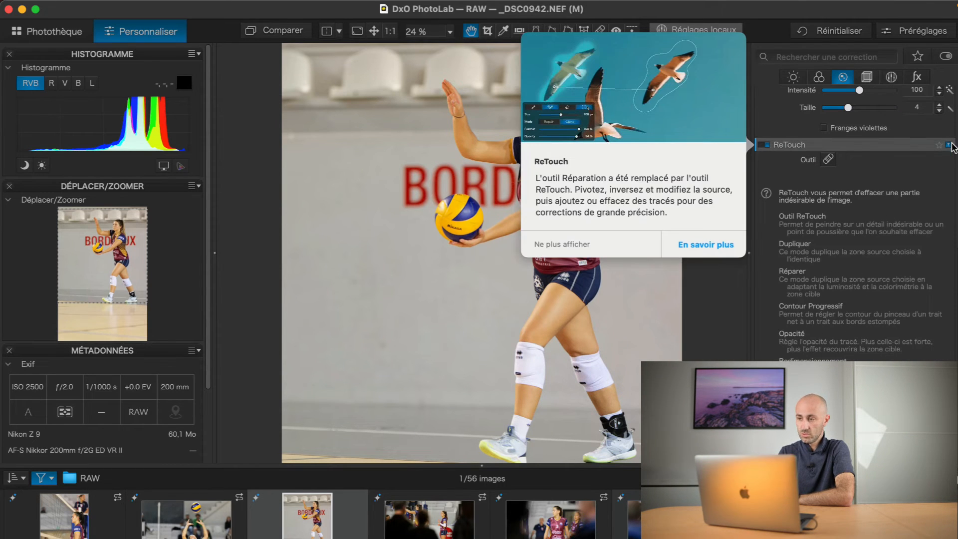
left_click(948, 145)
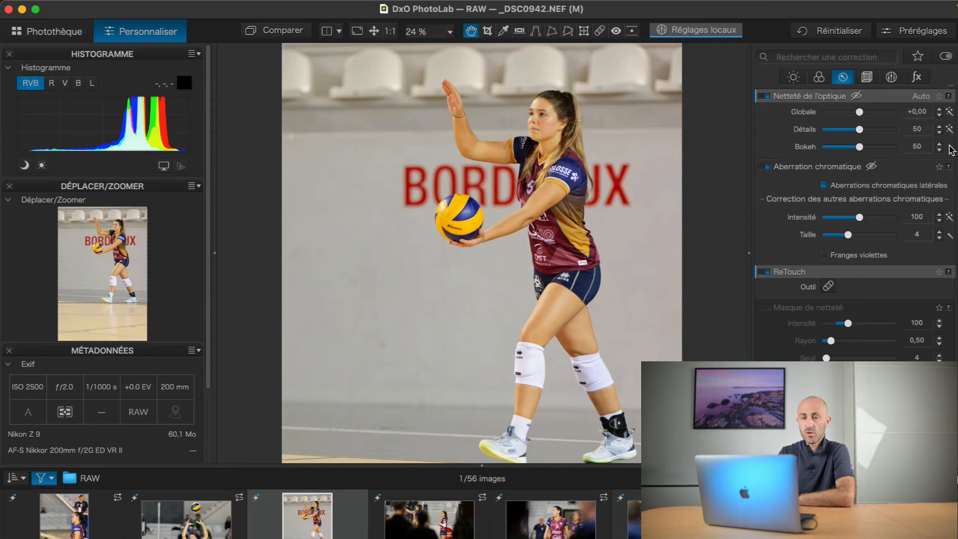
mouse_move(846, 272)
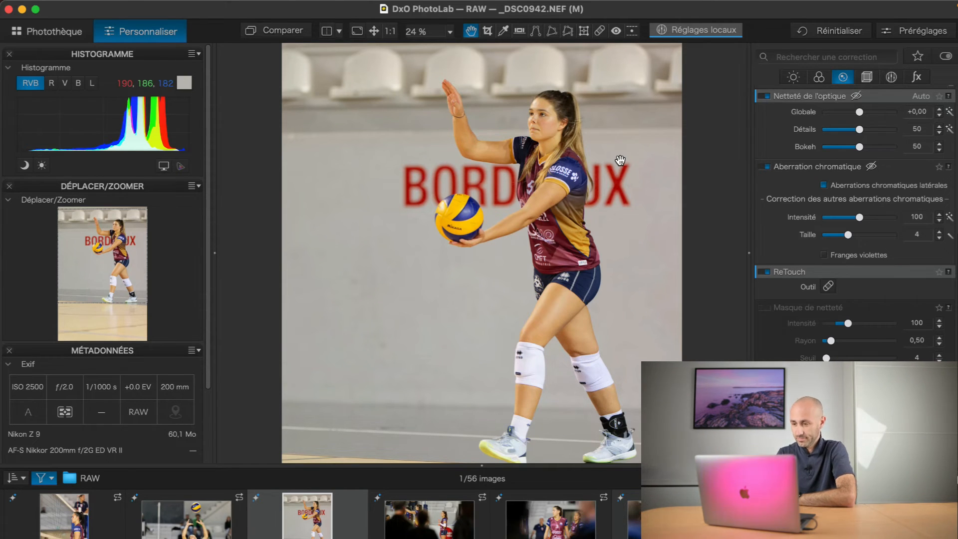
Step: Look through the geometry, local adjustment and effects corrections, down to the blur, frame and texture settings
left_click(867, 77)
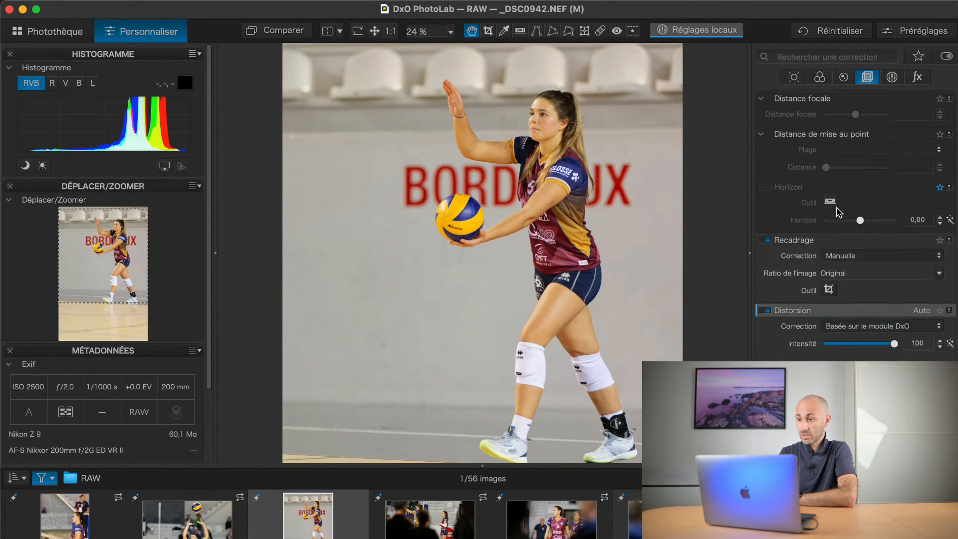
scroll(837, 212, "down", 3)
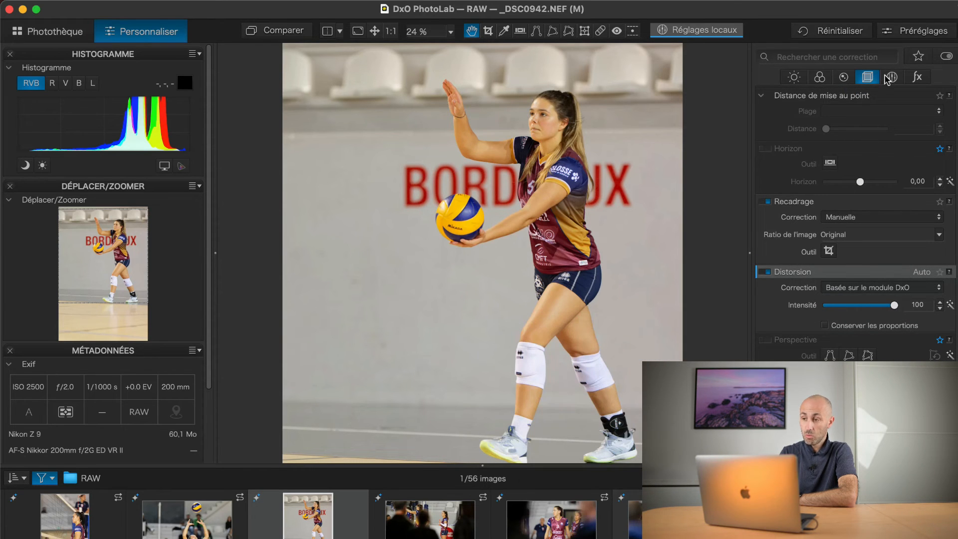
left_click(887, 77)
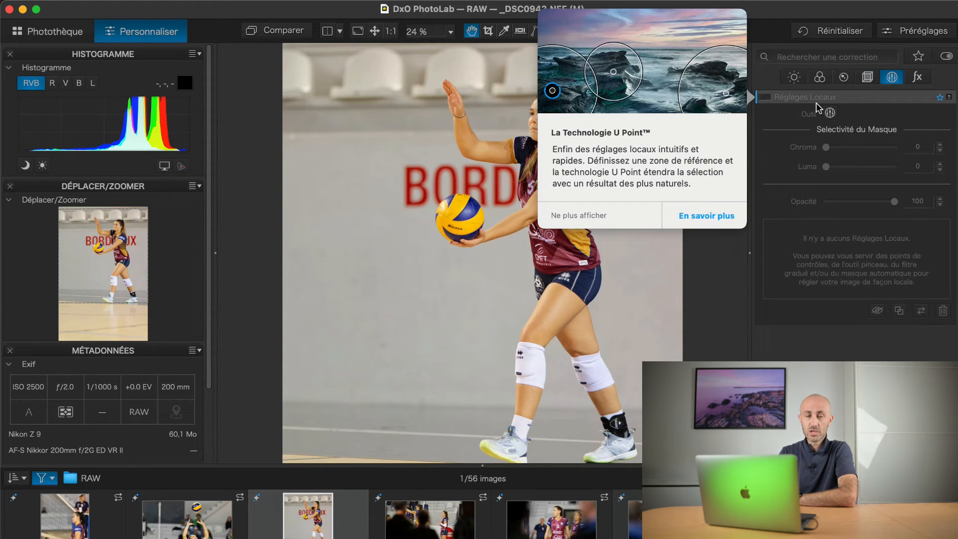
mouse_move(917, 105)
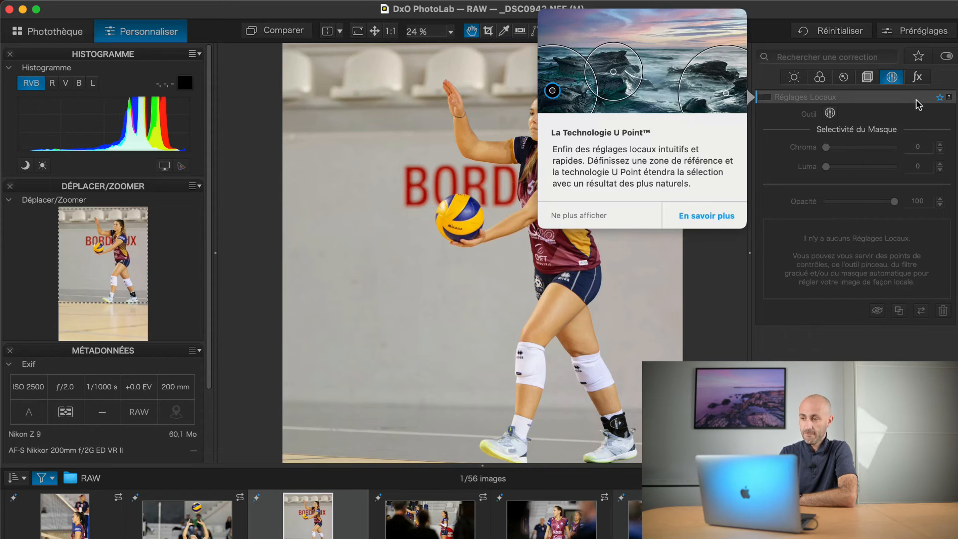
left_click(917, 78)
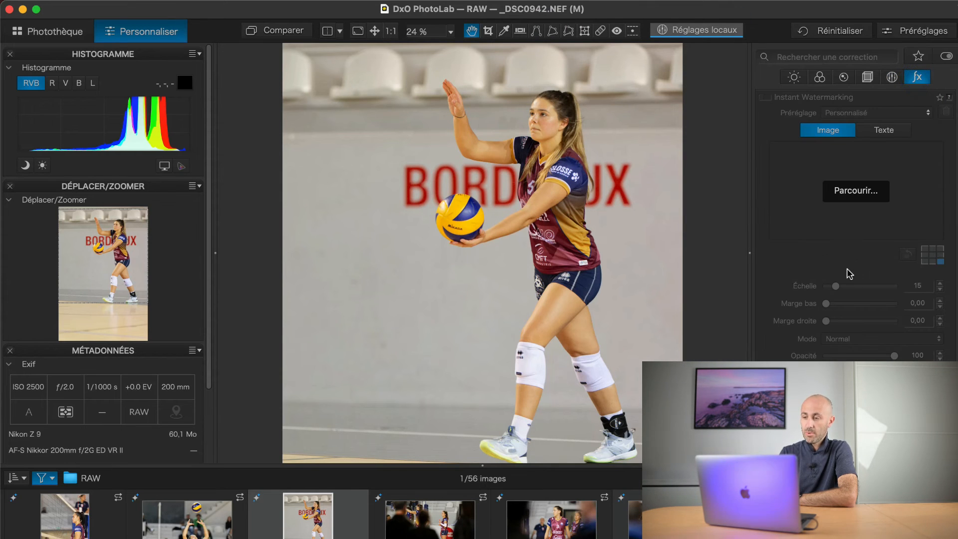
scroll(849, 273, "down", 10)
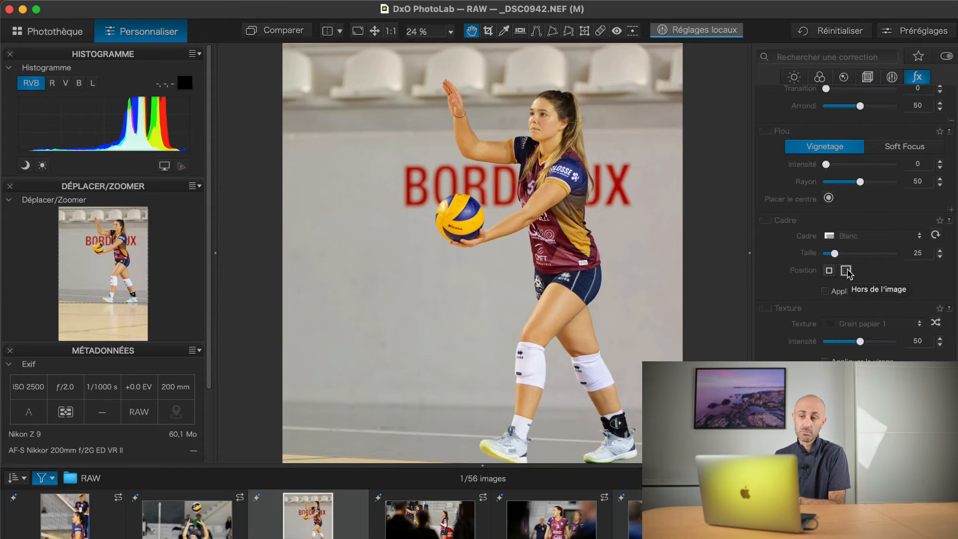
Step: Browse the preset library from the general presets to the themed categories, and leave it without applying a preset
left_click(915, 30)
scroll(567, 188, "down", 1)
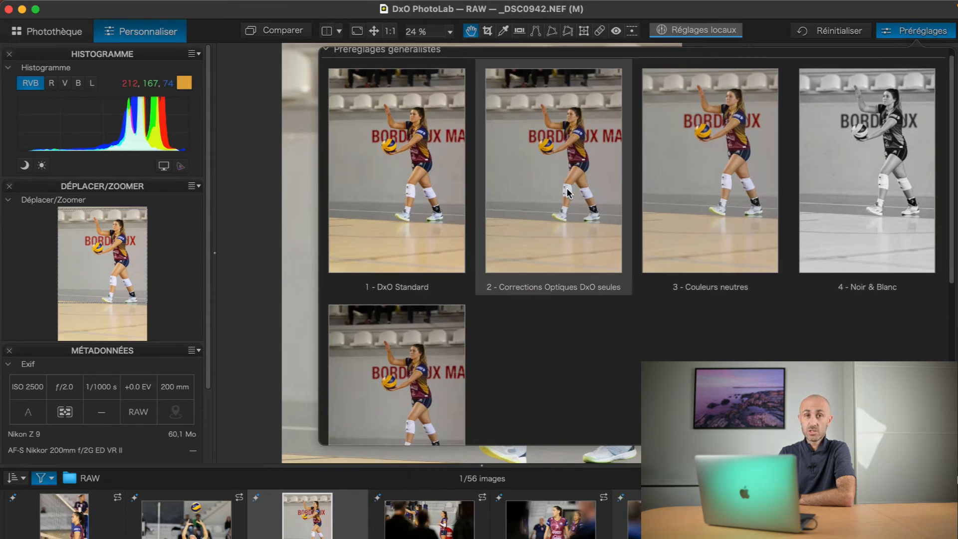
scroll(567, 189, "down", 8)
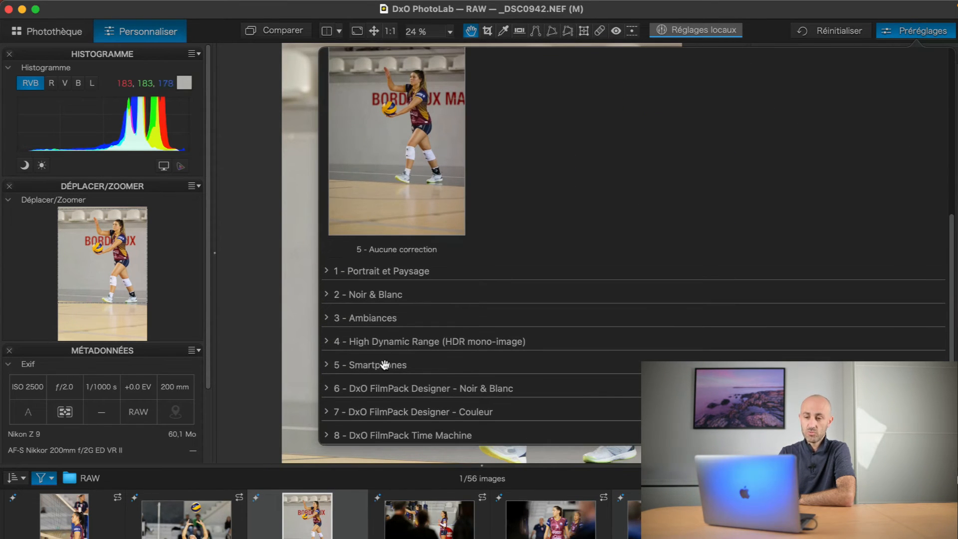
left_click(364, 340)
scroll(426, 331, "down", 5)
scroll(425, 334, "up", 10)
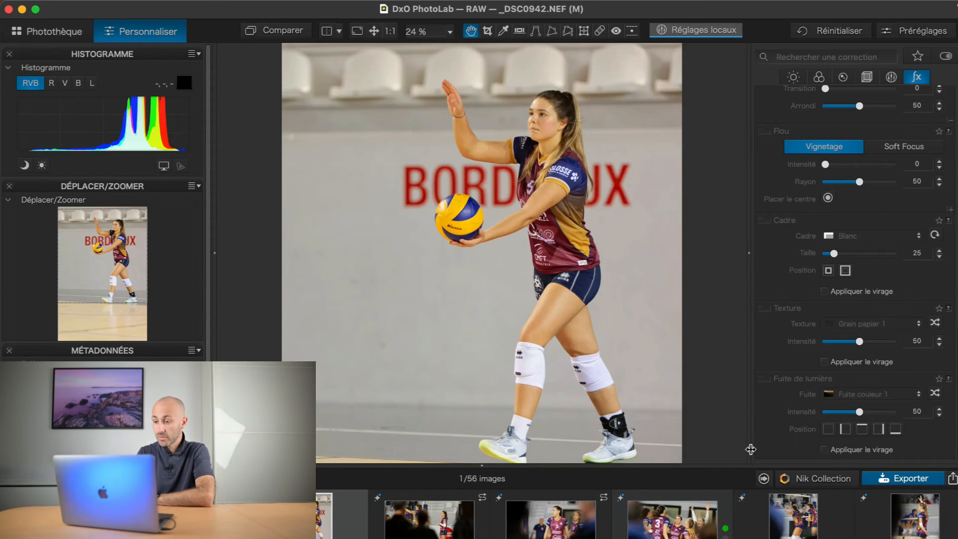
Step: View the list of Nik Collection plug-ins available for the photo and dismiss it without choosing one
left_click(808, 479)
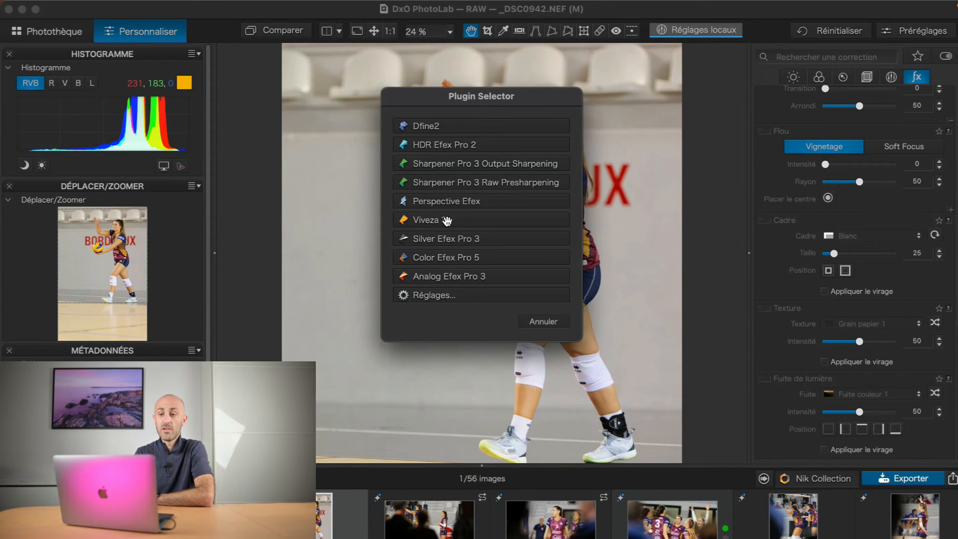
left_click(545, 321)
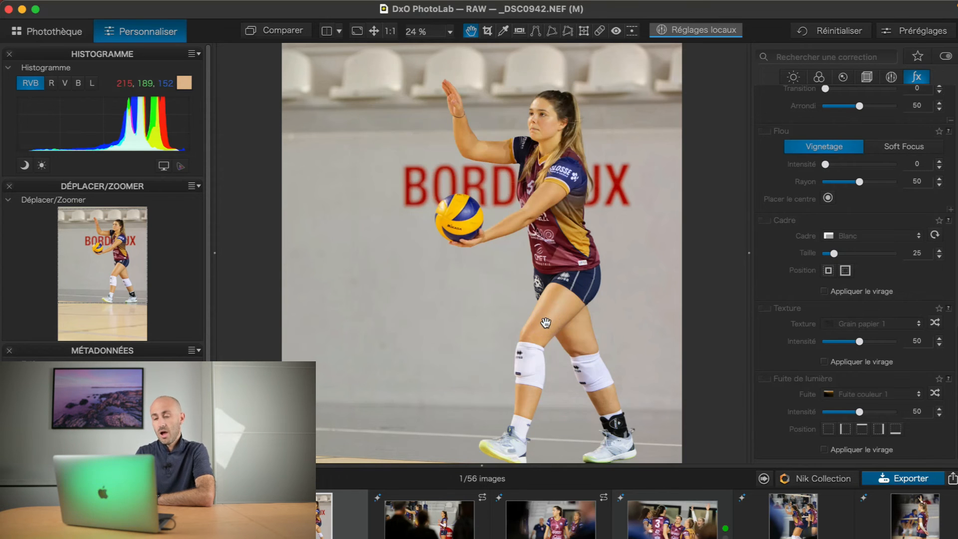
left_click(545, 322)
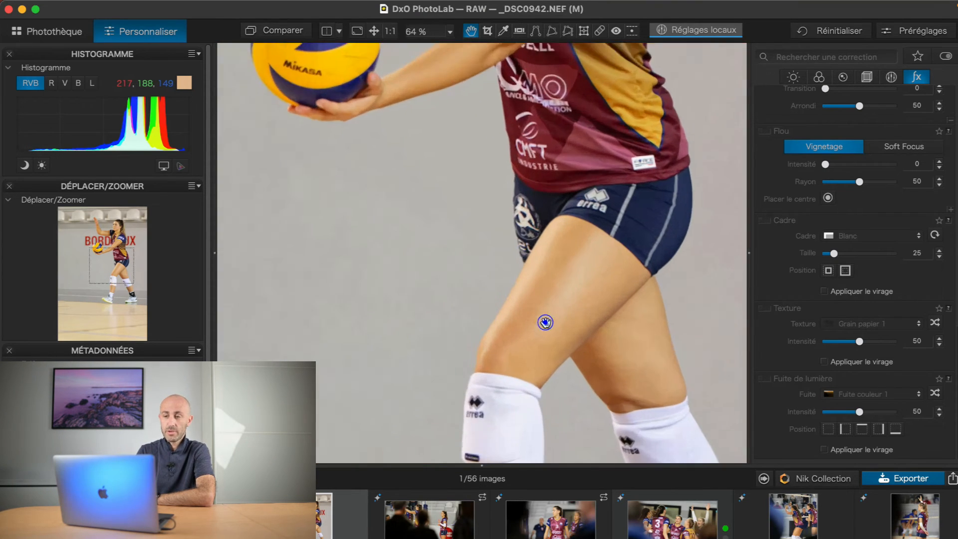
left_click(545, 322)
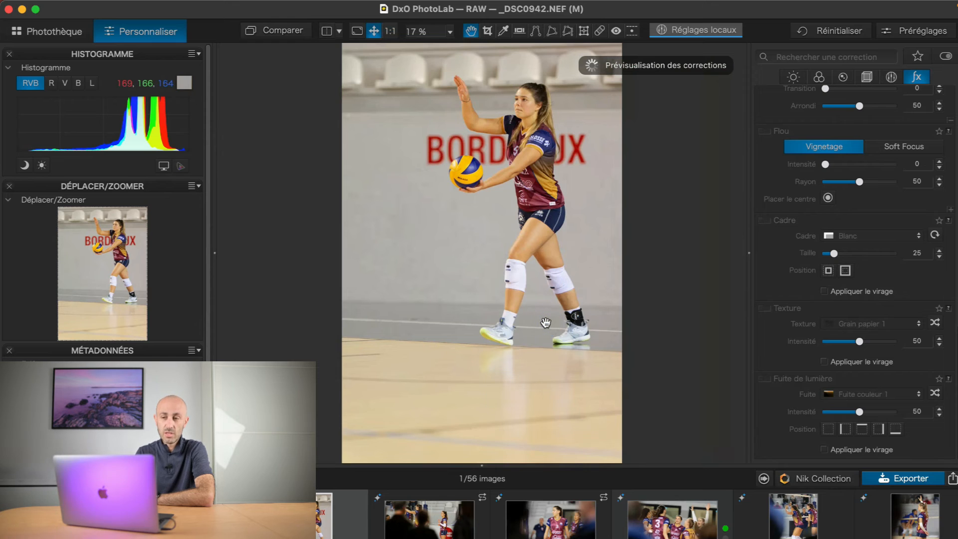